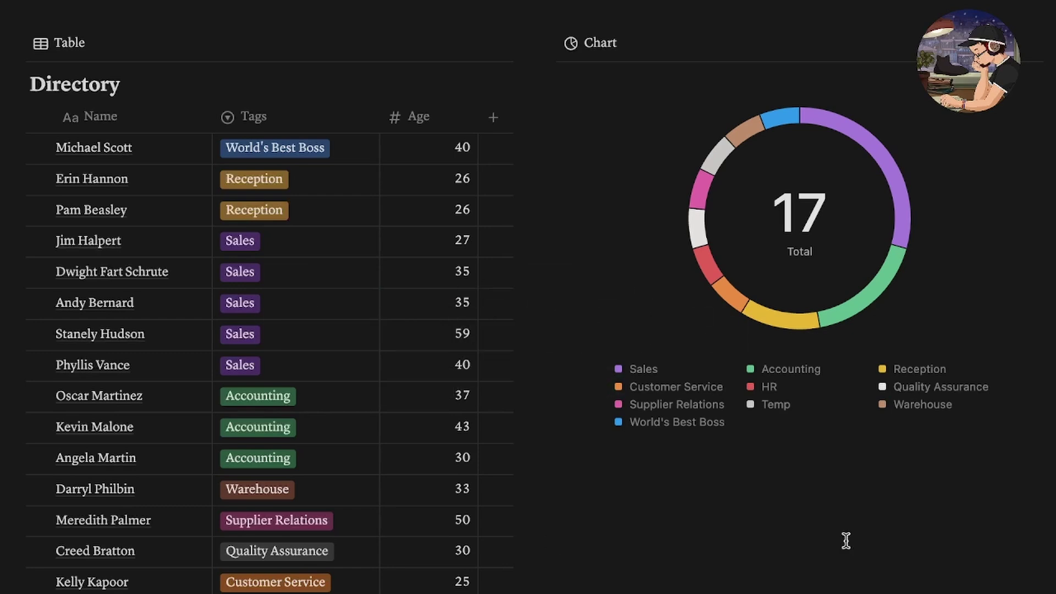
Insert a donut chart view with /chart and link it to the existing Directory database
mouse_move(906, 223)
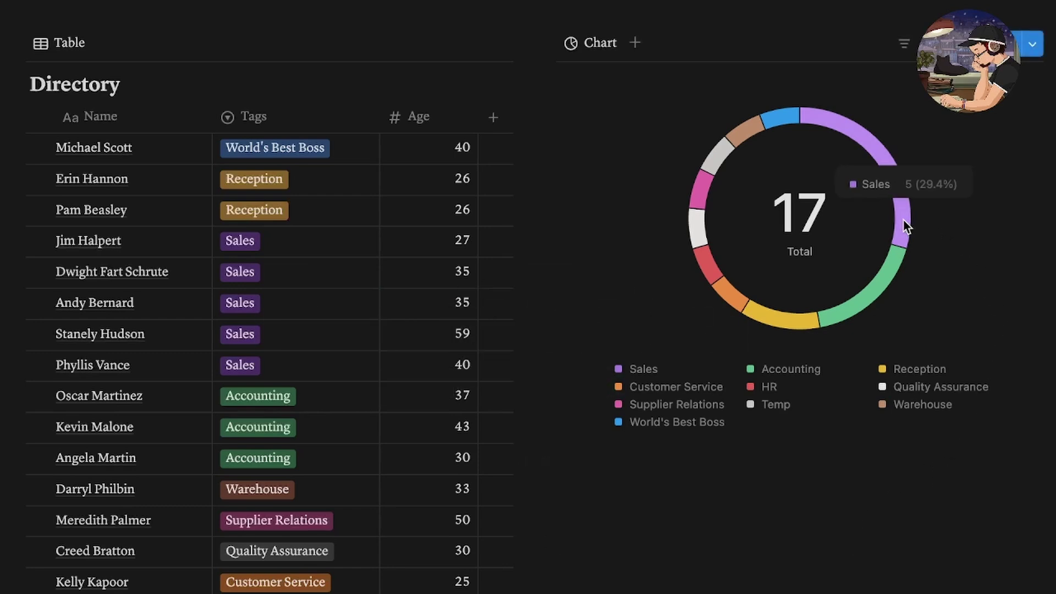
mouse_move(889, 277)
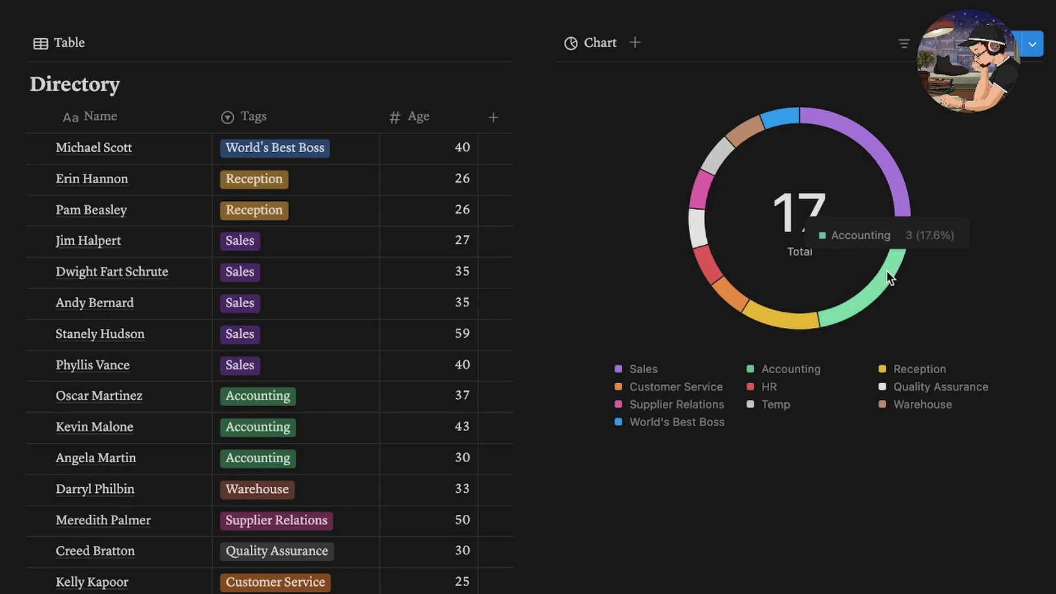
mouse_move(796, 326)
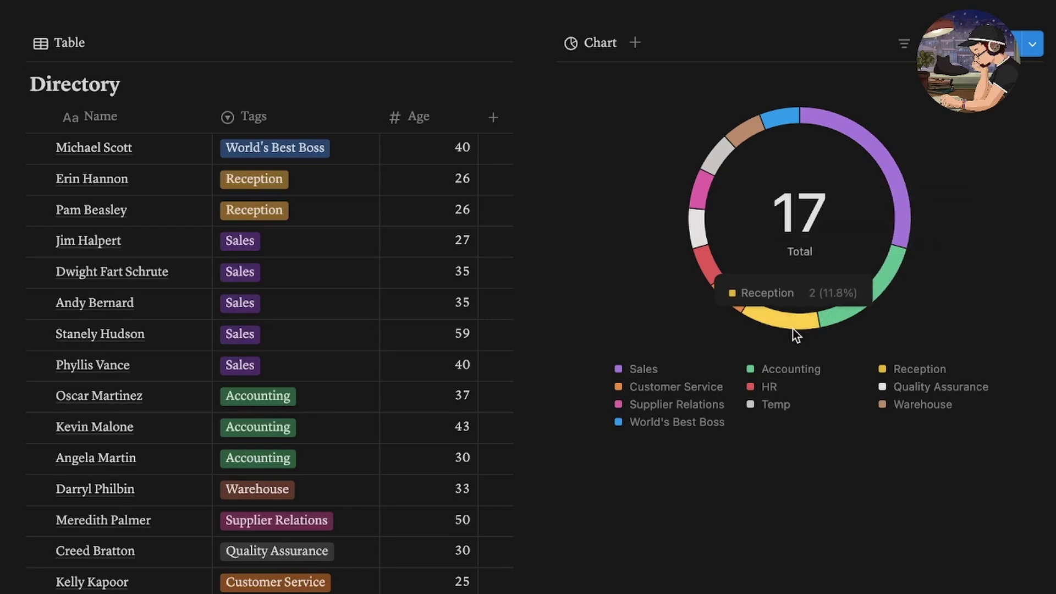
mouse_move(741, 306)
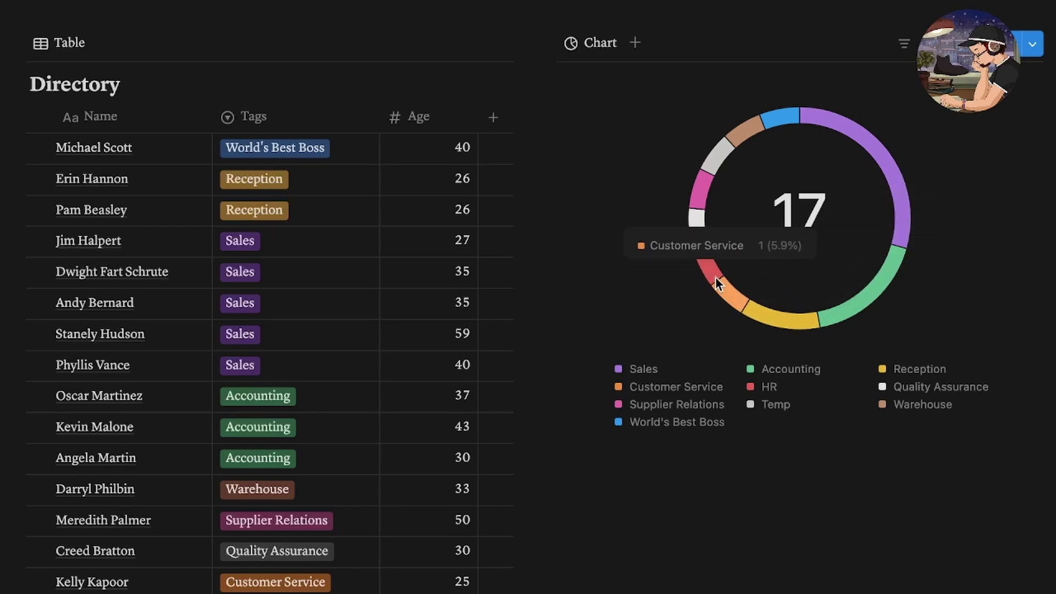
mouse_move(705, 266)
mouse_move(693, 233)
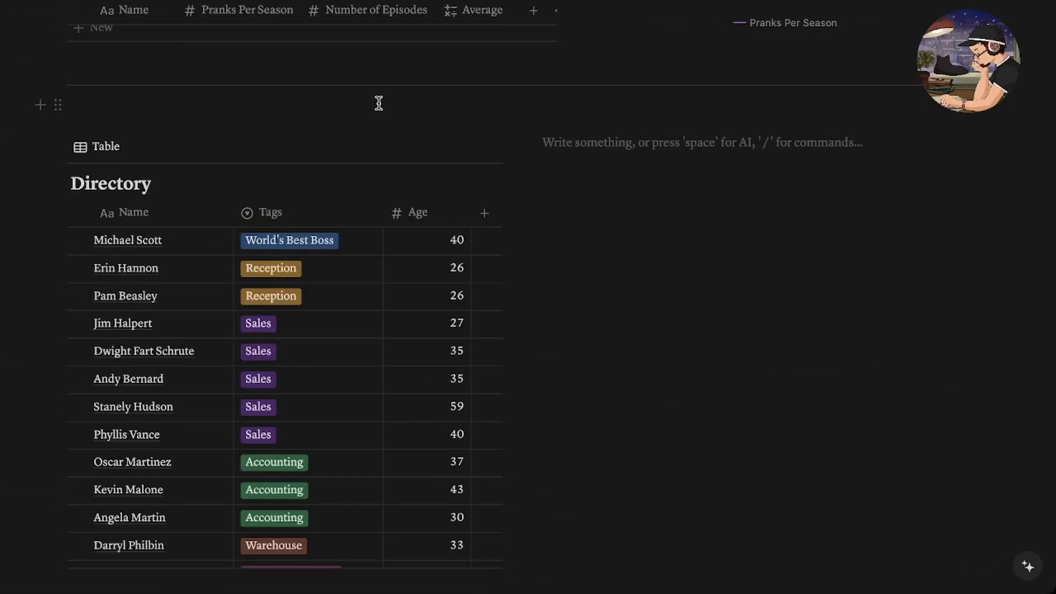
text(/)
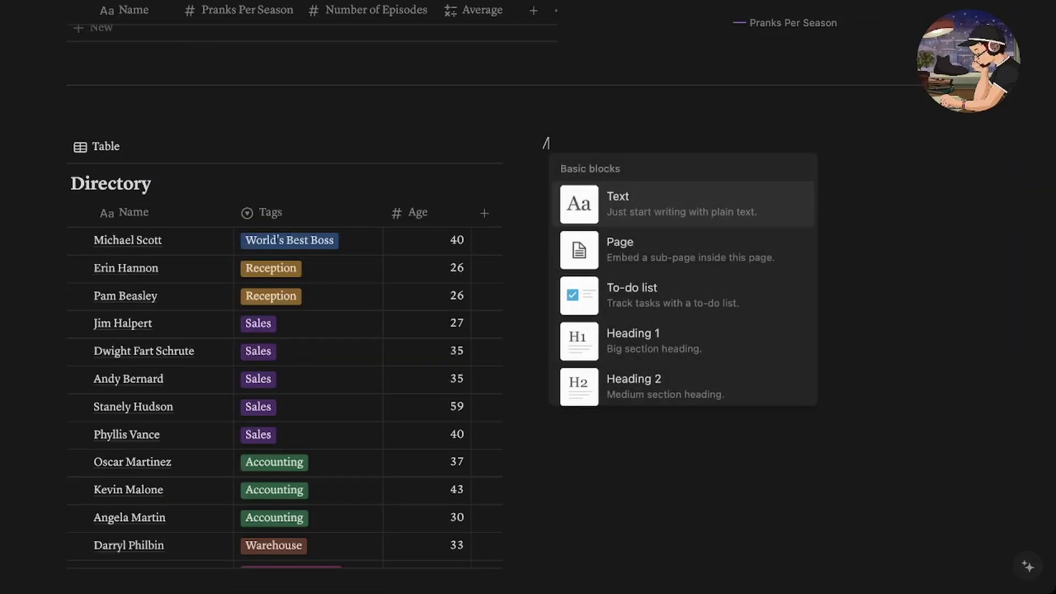
text(chart)
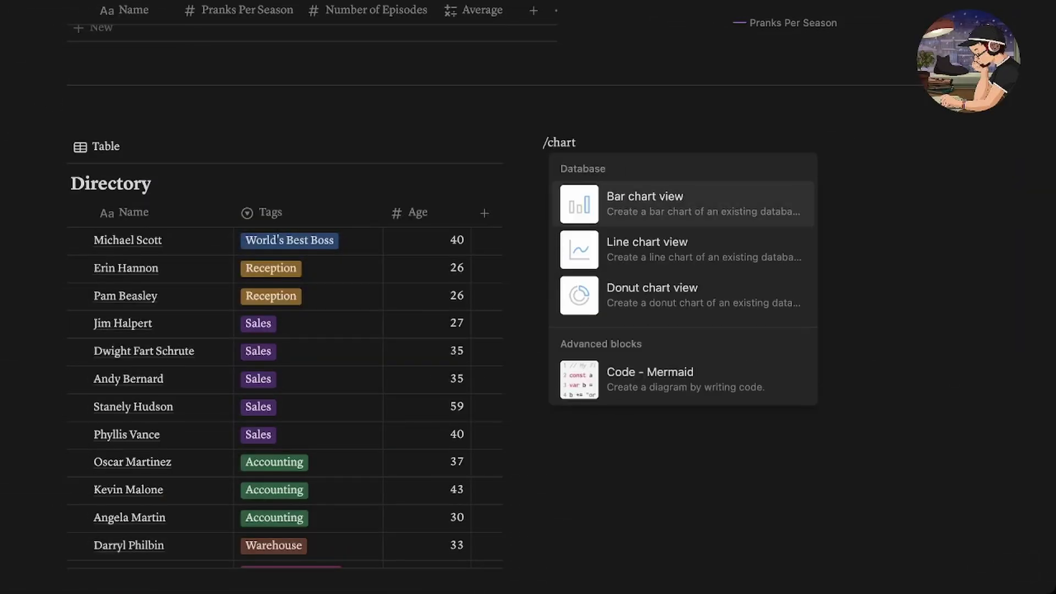
click(642, 304)
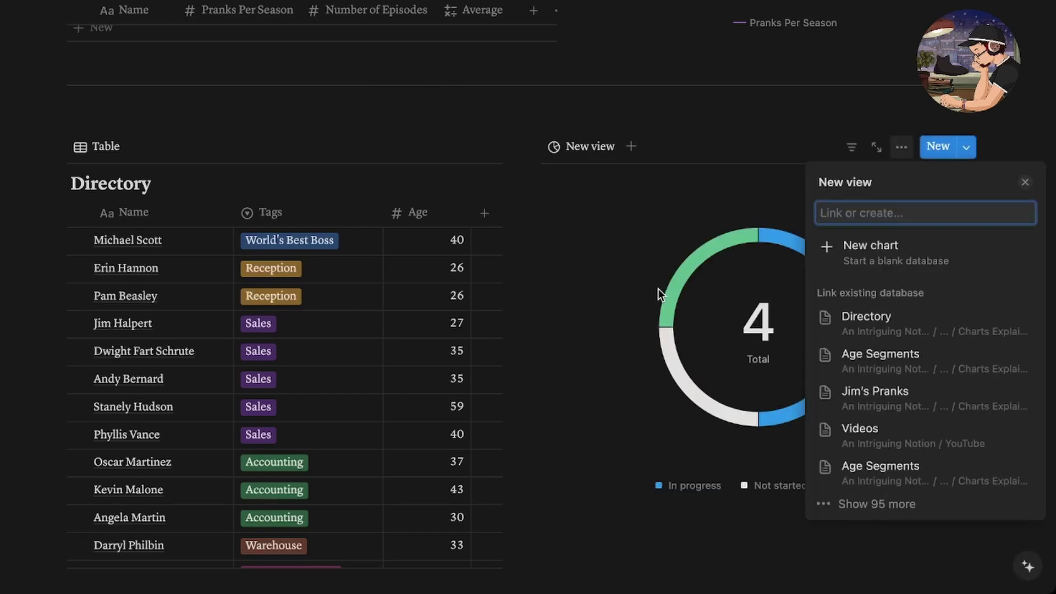
click(924, 328)
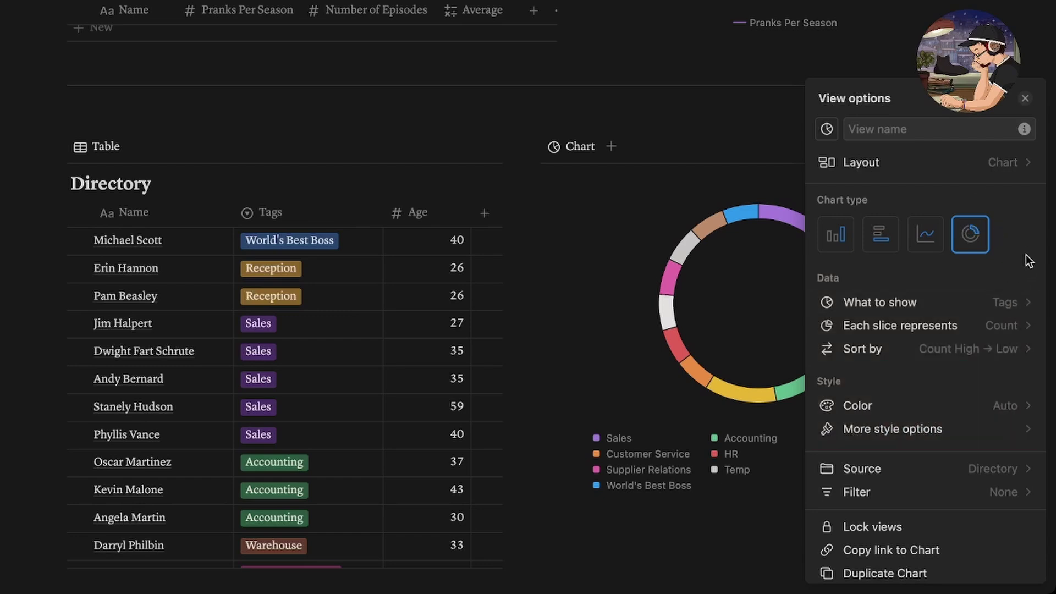
Keep the donut showing Tags by Count, sorted Count High → Low, and bring up the Color palette
click(1008, 309)
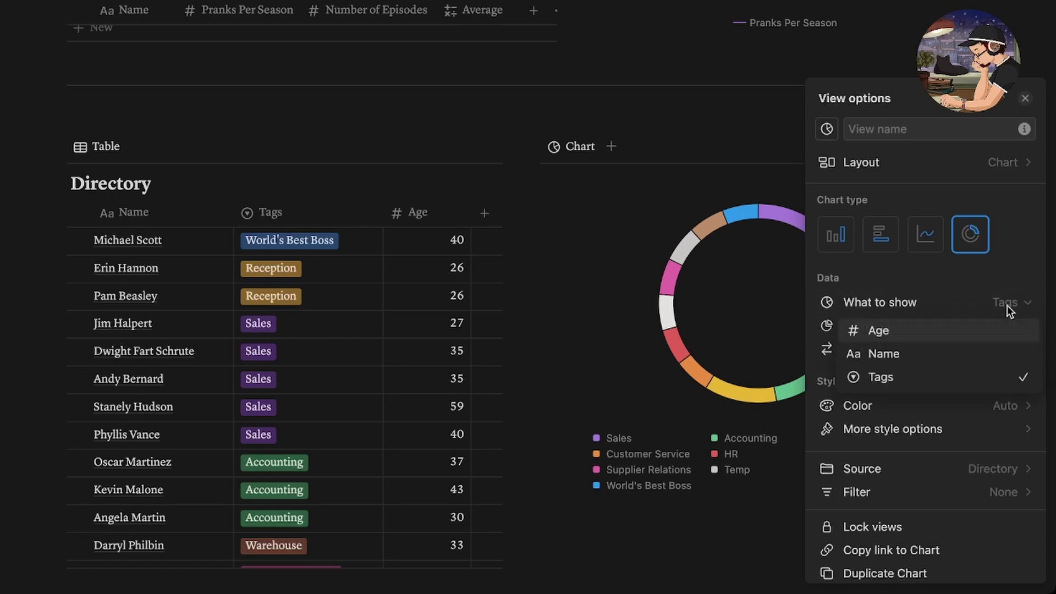
click(973, 384)
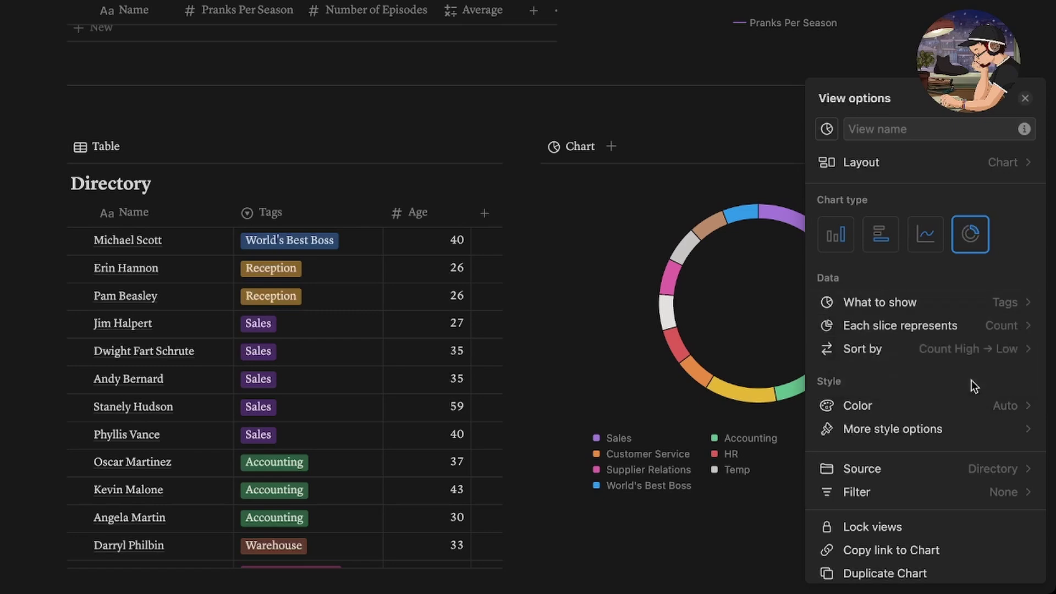
click(995, 323)
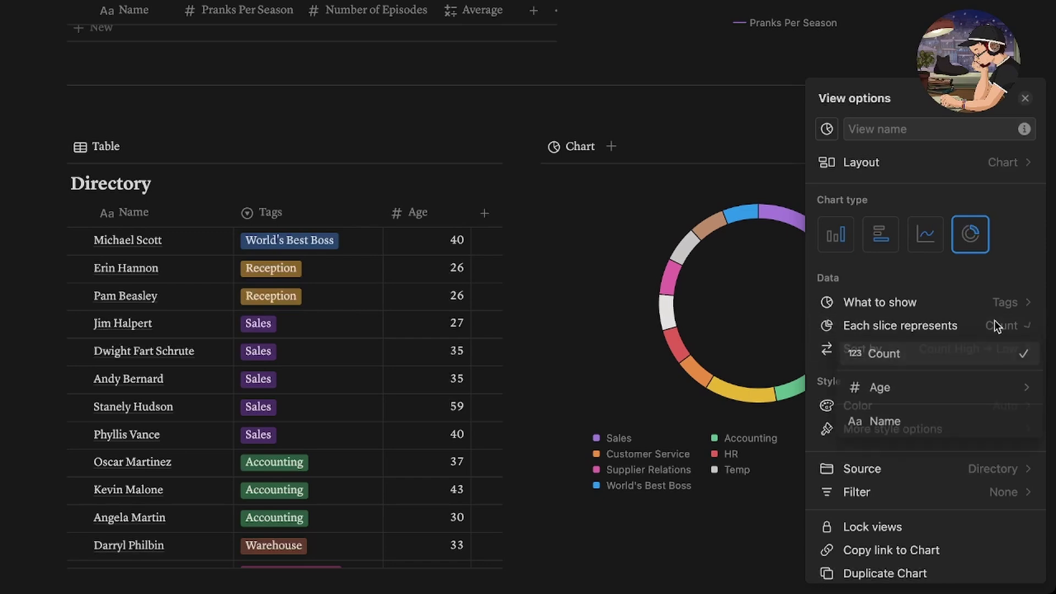
mouse_move(971, 393)
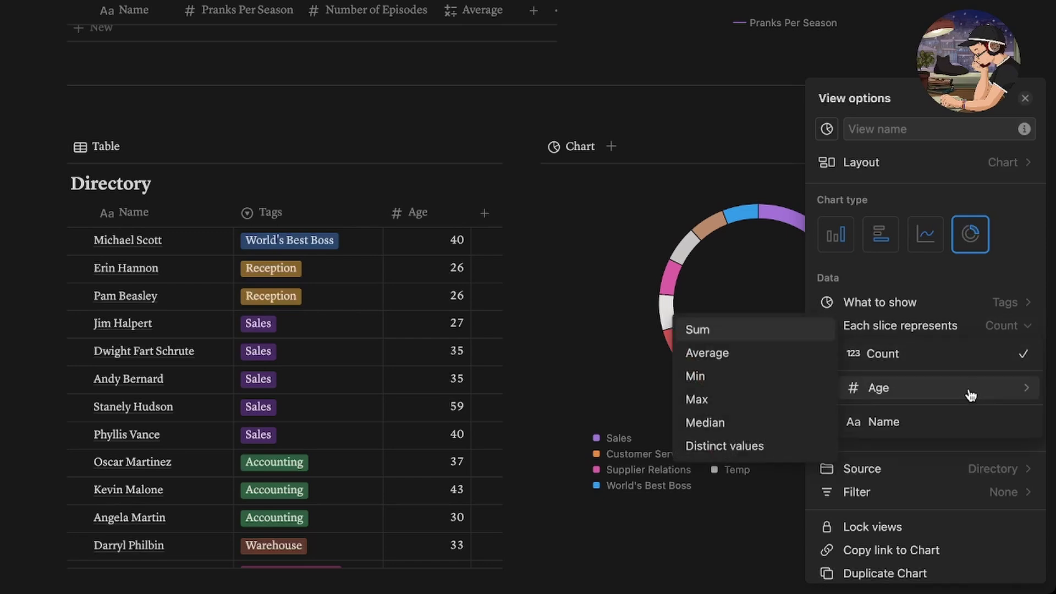
click(962, 359)
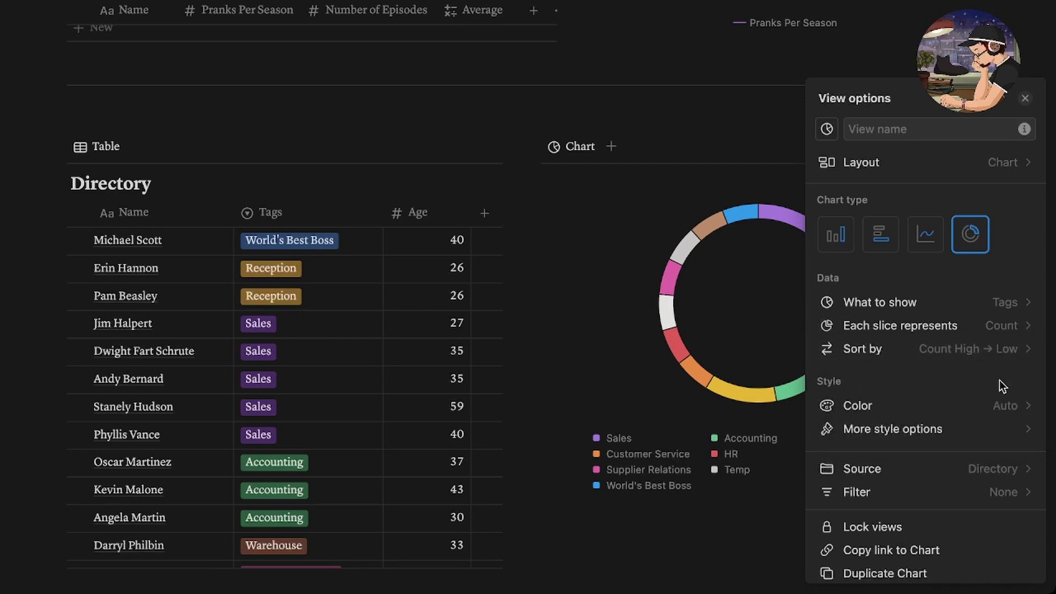
scroll(998, 381, down, 1)
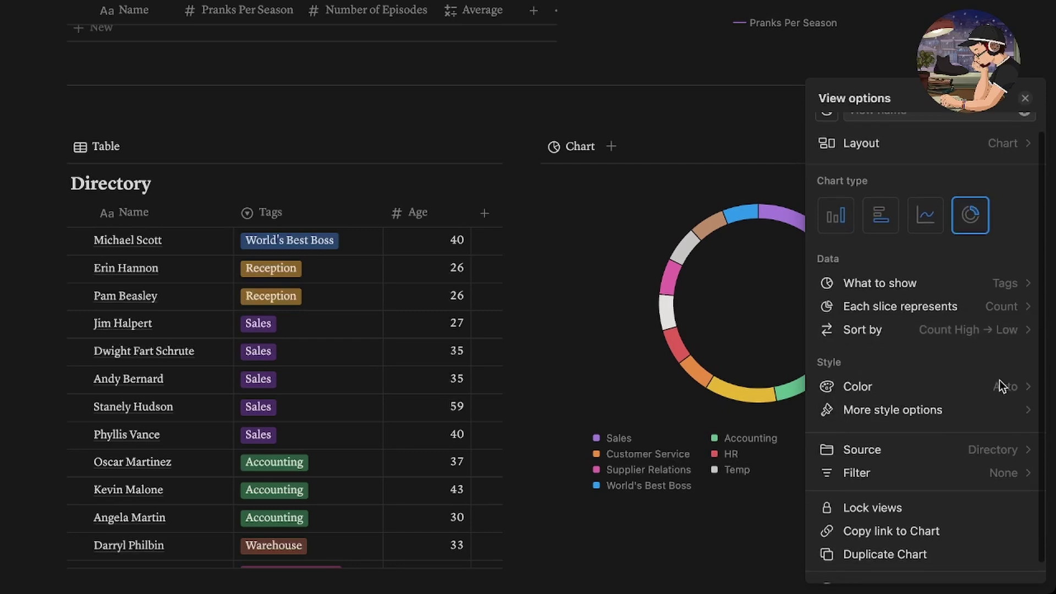
click(983, 339)
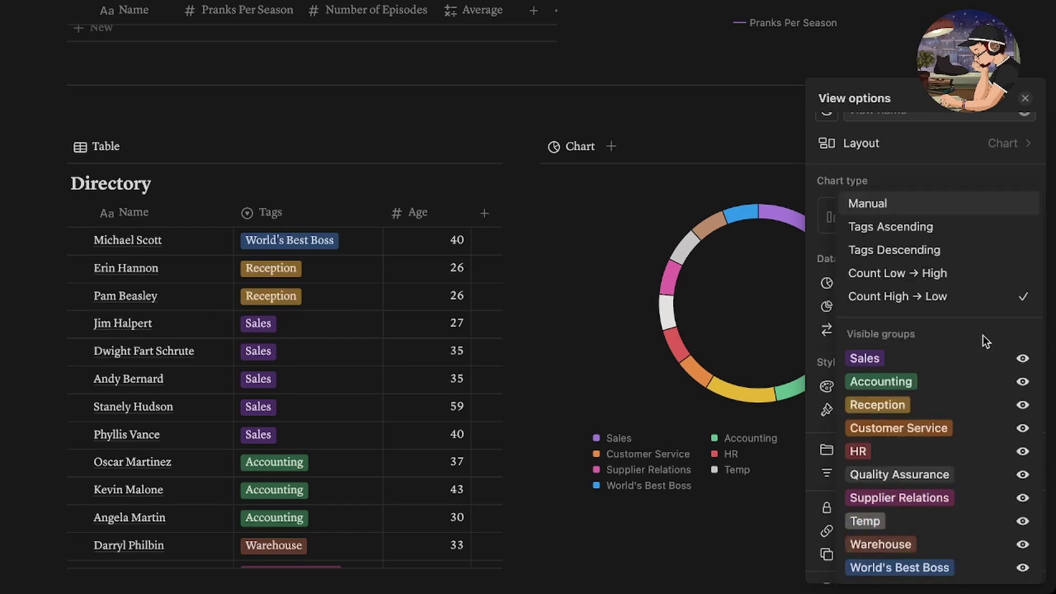
click(960, 304)
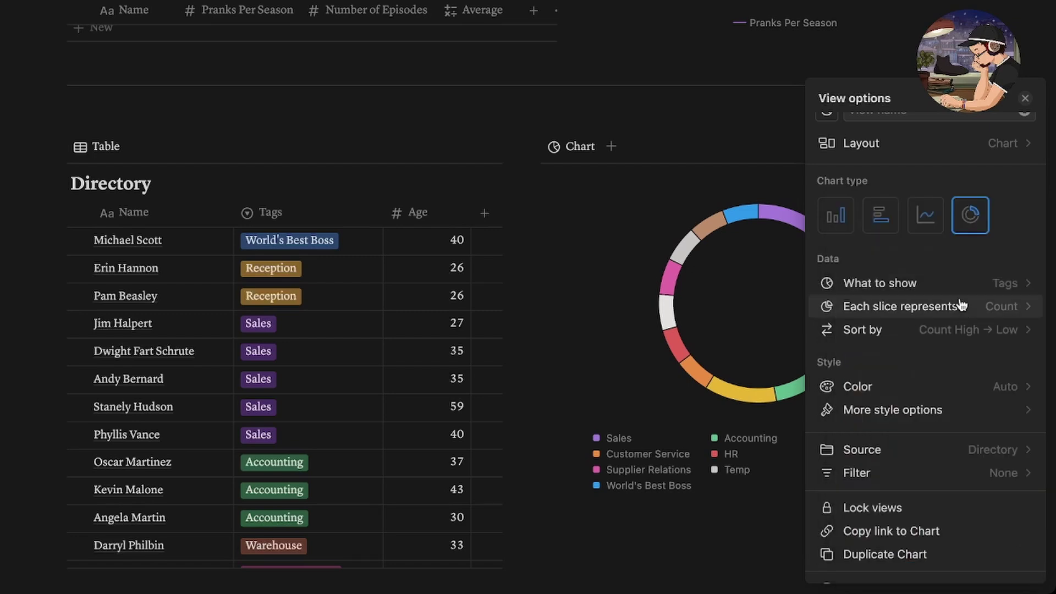
click(984, 391)
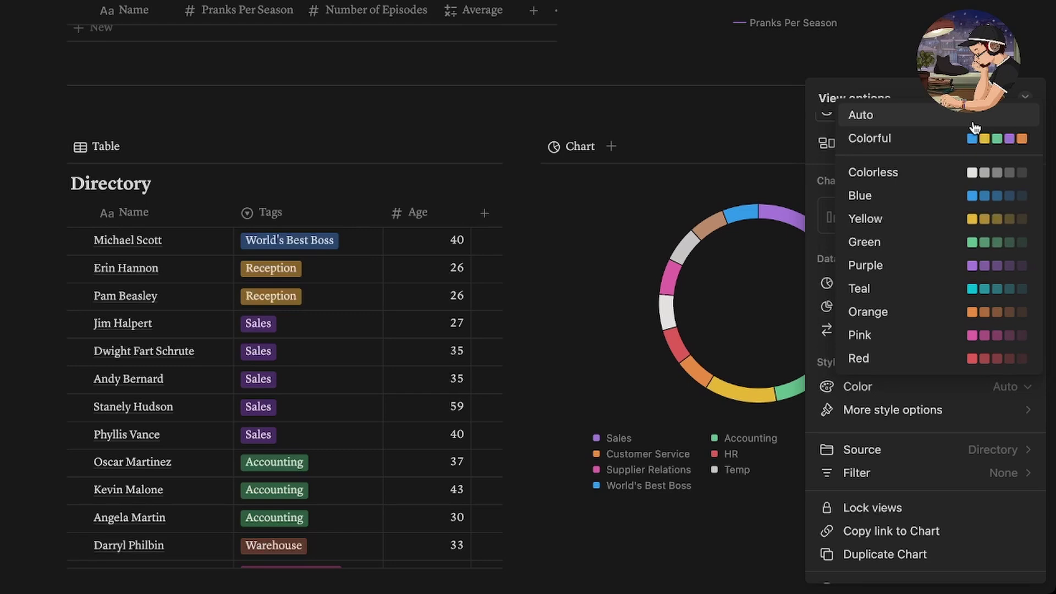
click(978, 141)
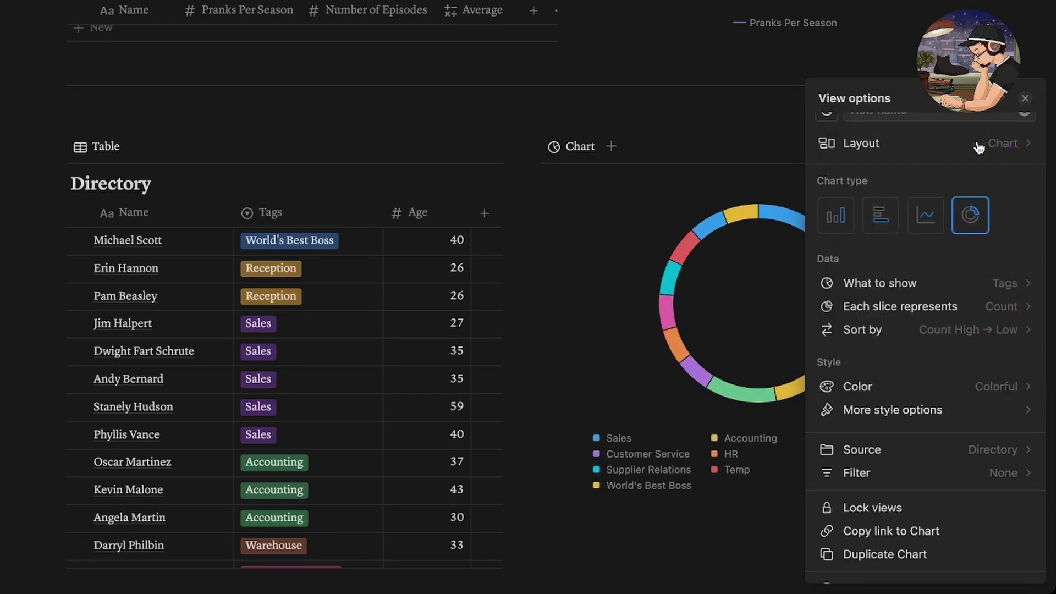
click(977, 391)
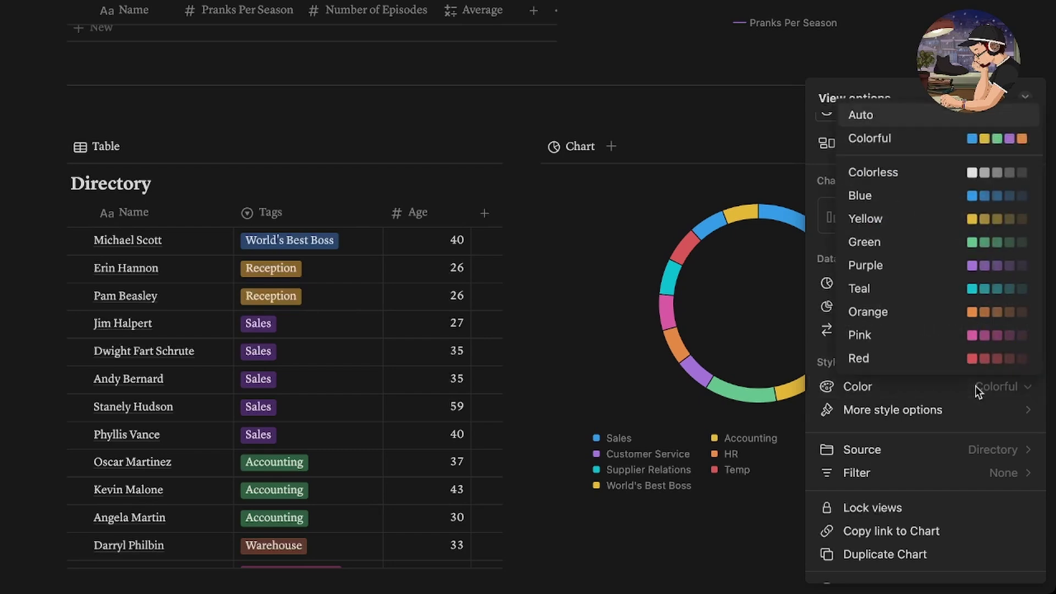
click(993, 197)
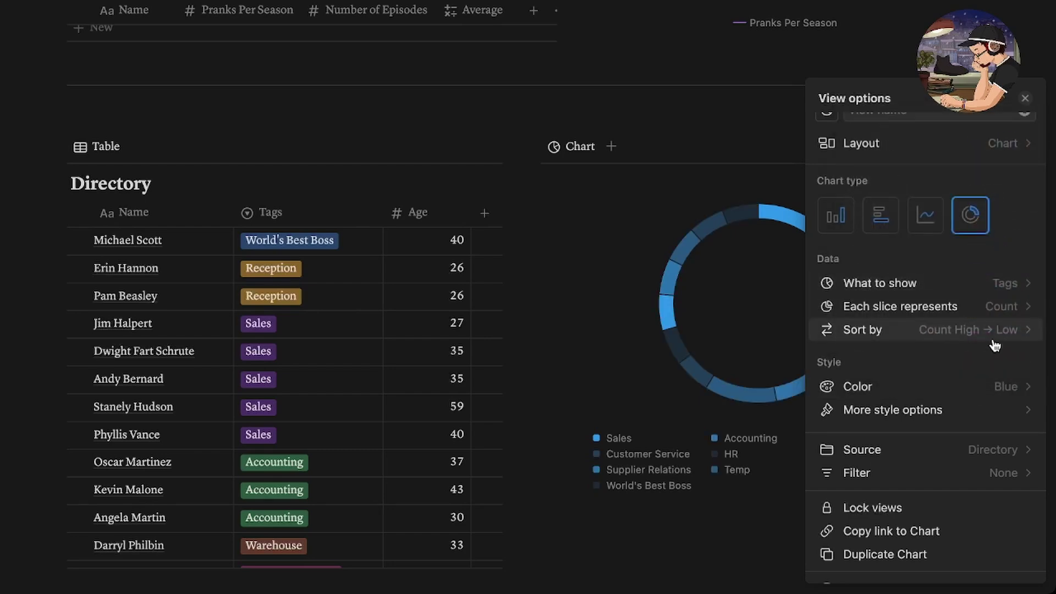
click(983, 391)
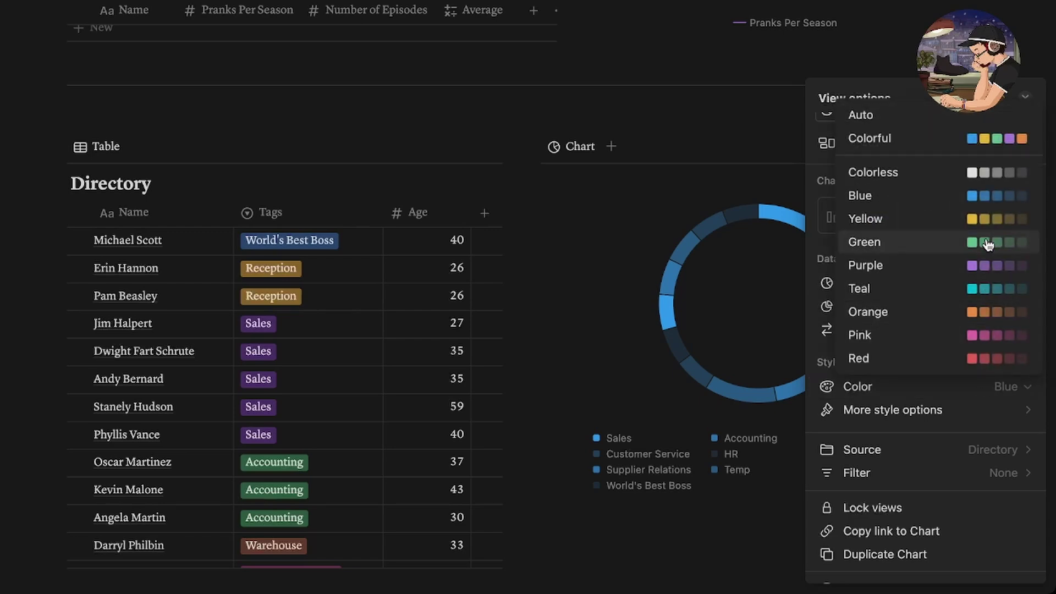
click(988, 242)
click(994, 386)
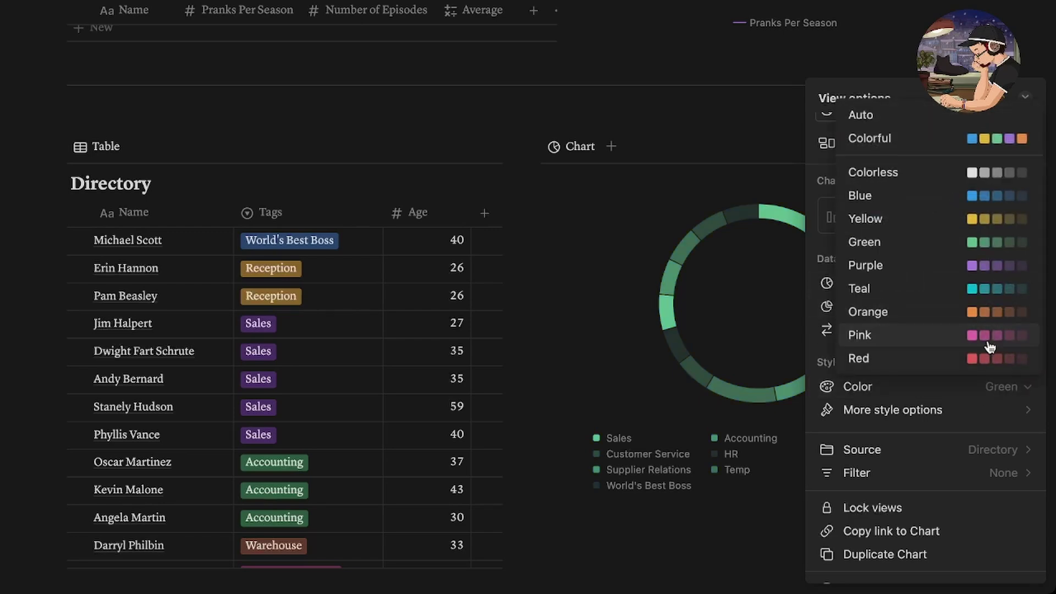
click(990, 335)
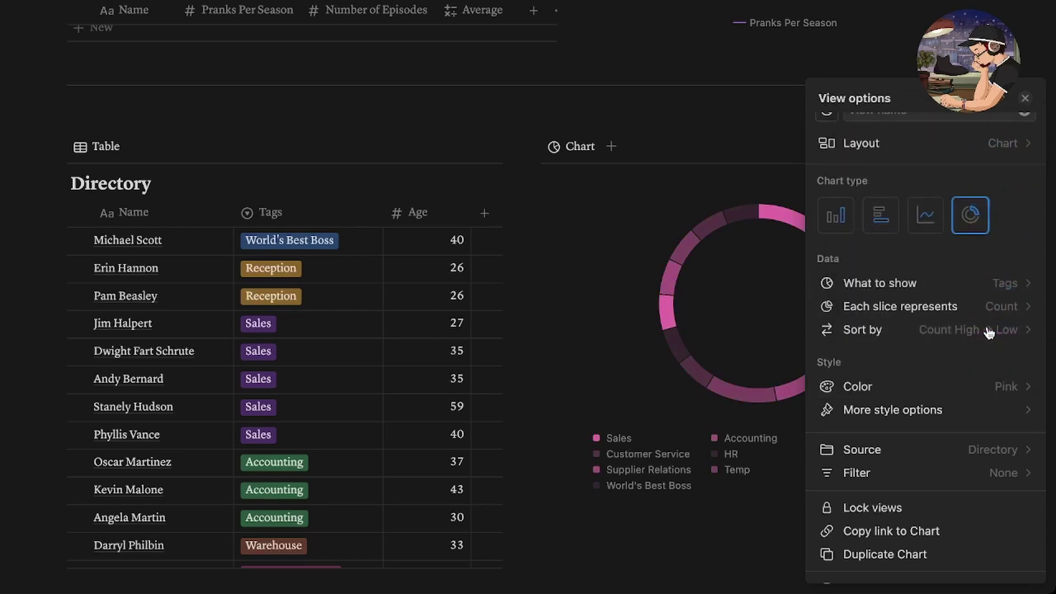
click(991, 384)
click(975, 118)
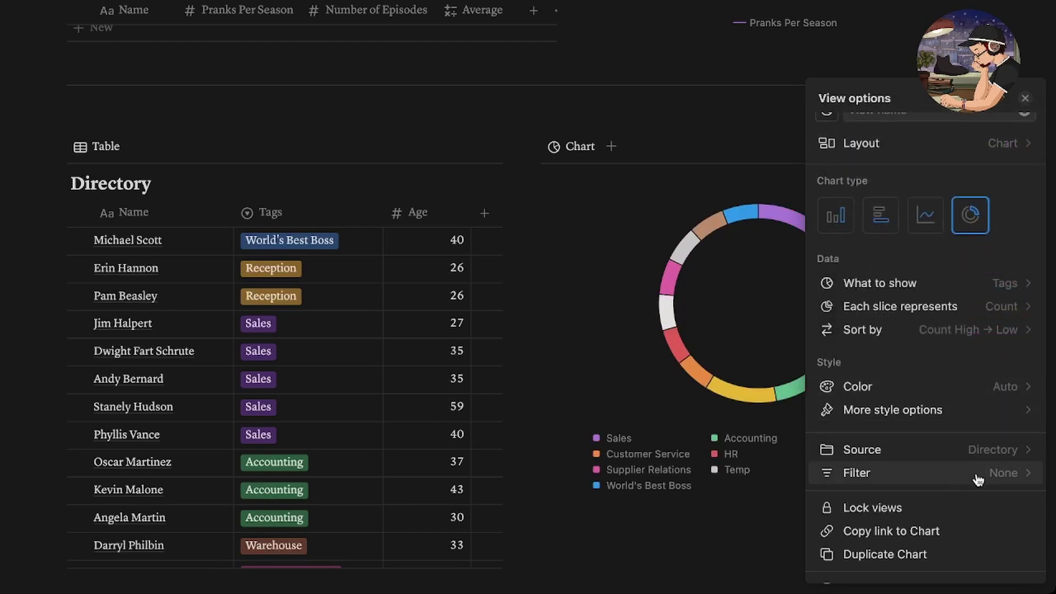
click(744, 527)
scroll(744, 527, down, 3)
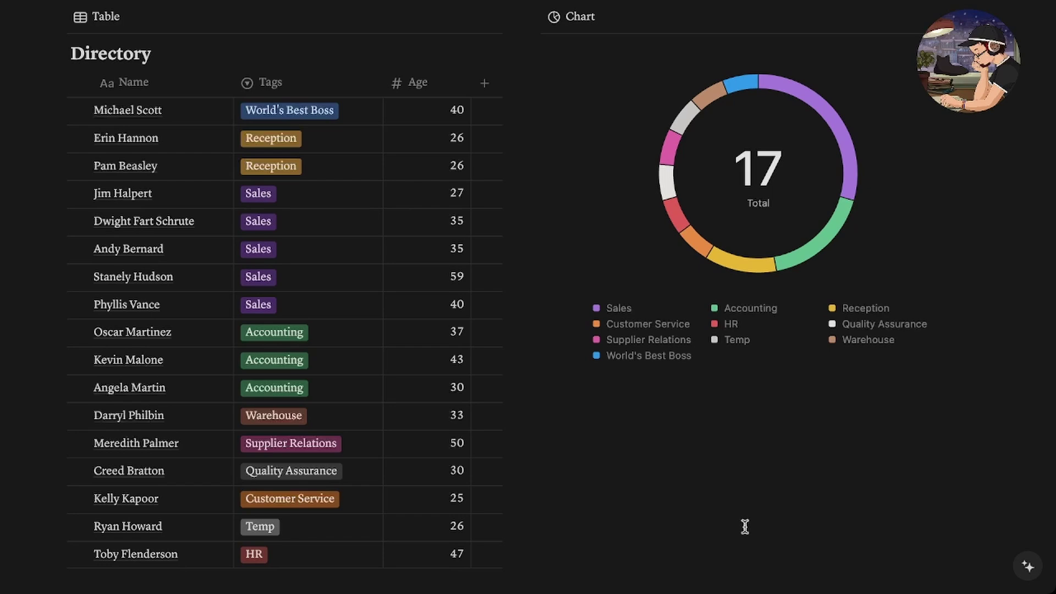
scroll(744, 527, down, 10)
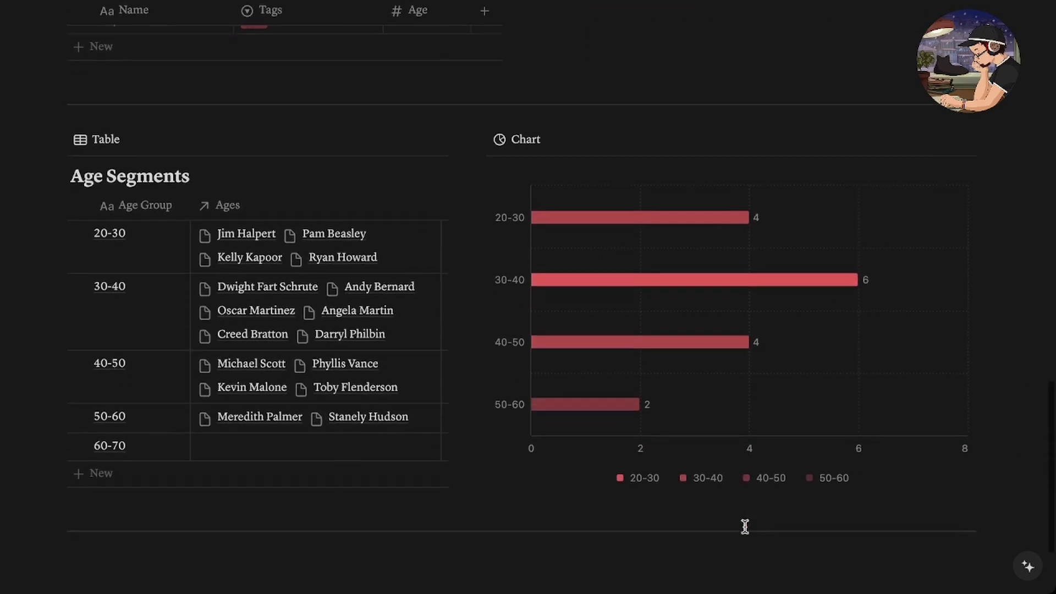
scroll(745, 527, down, 1)
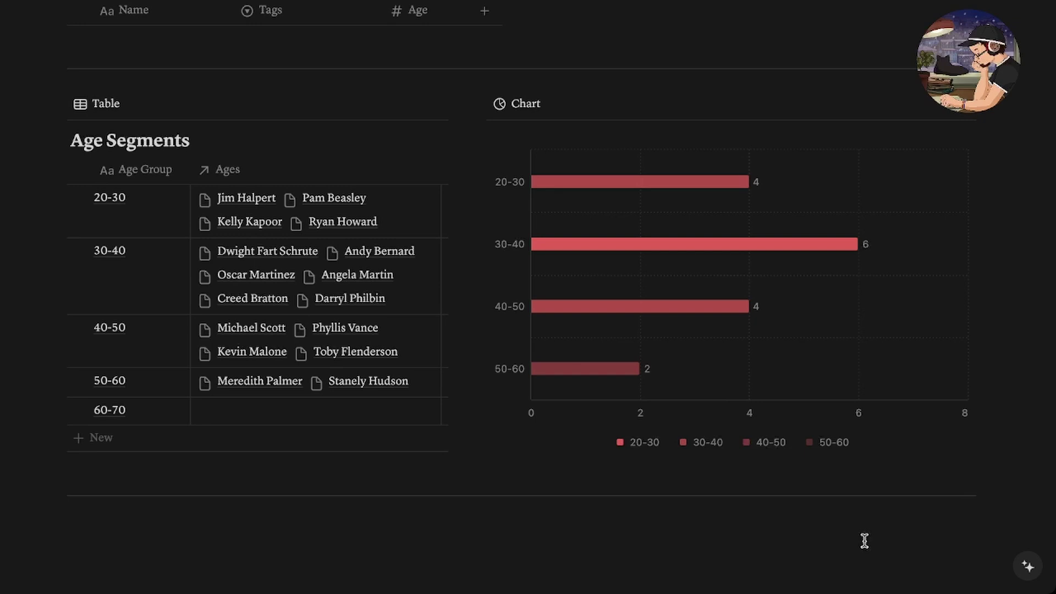
mouse_move(724, 193)
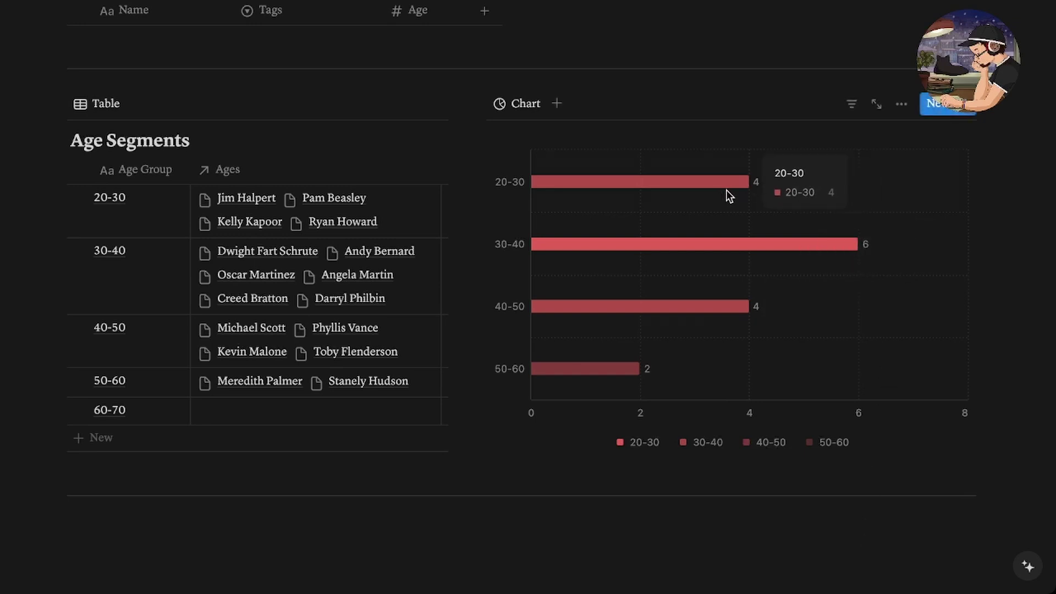
mouse_move(726, 230)
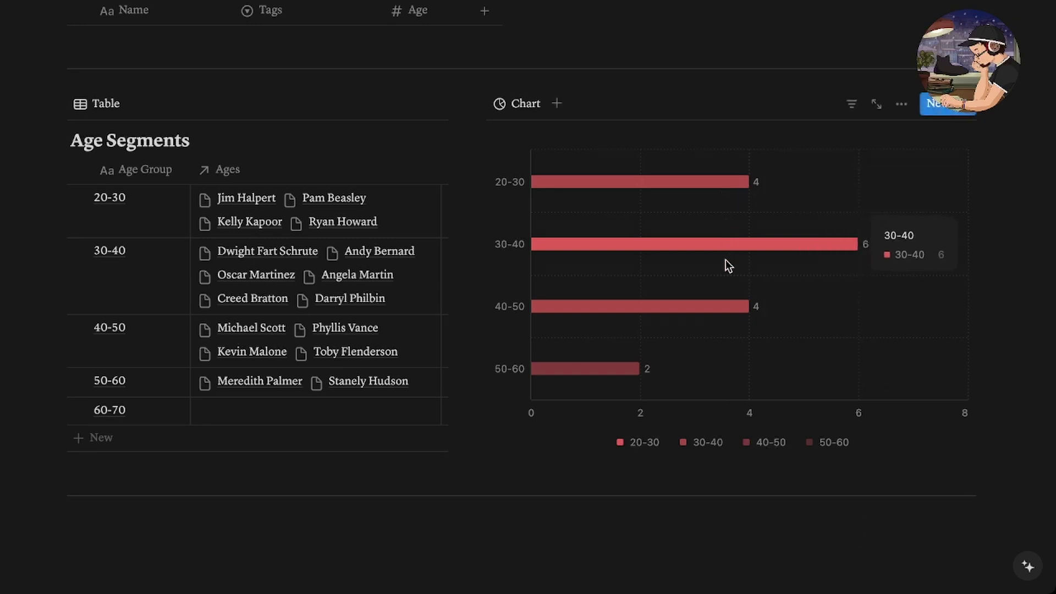
mouse_move(716, 306)
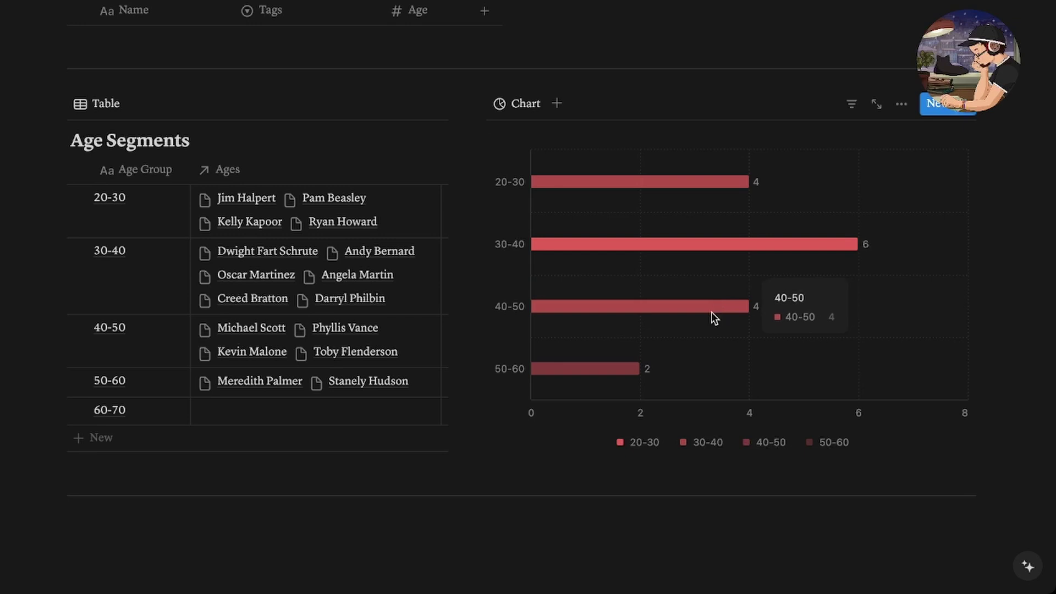
mouse_move(632, 372)
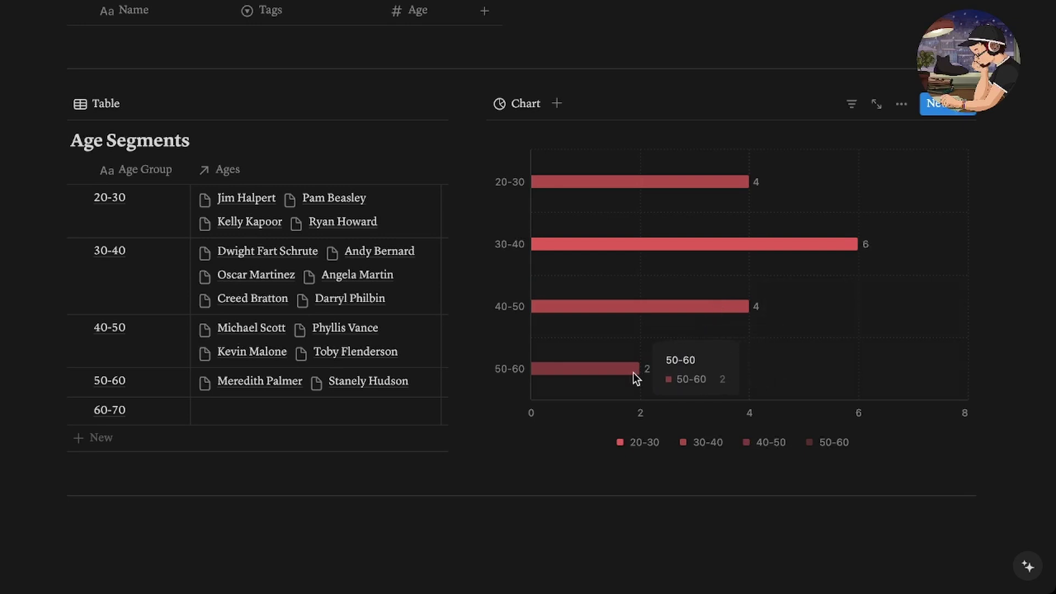
Review the bar chart's X axis, keeping Ages and regrouping the bars by Age Group
click(905, 112)
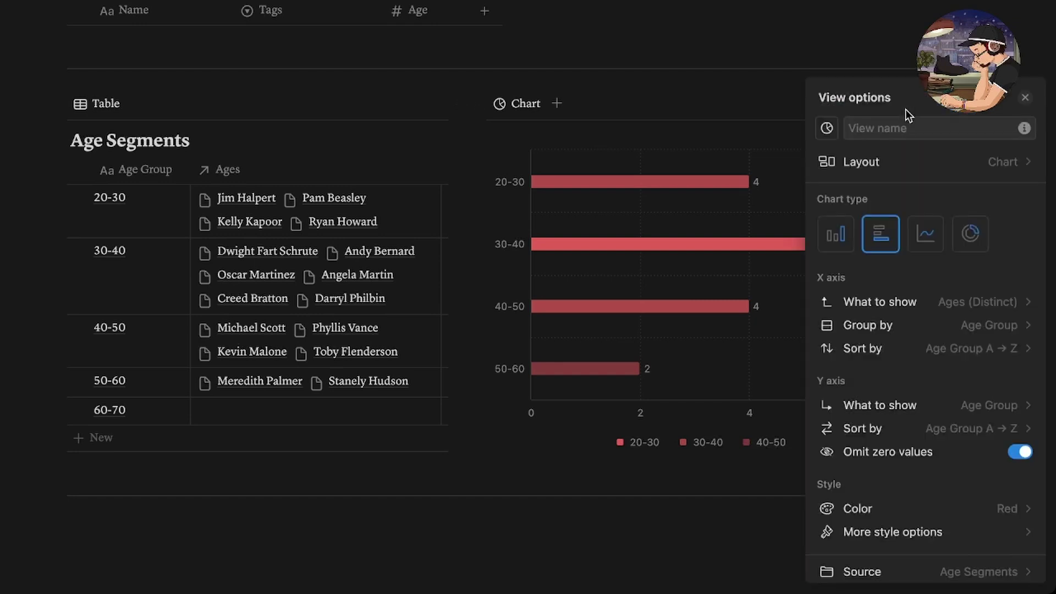
click(974, 311)
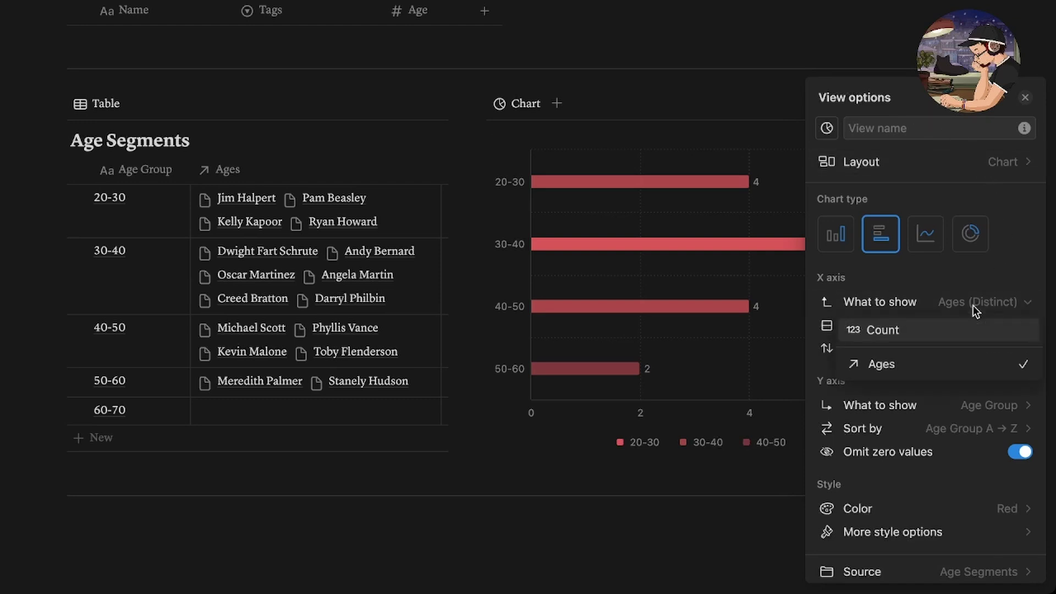
click(954, 369)
click(973, 328)
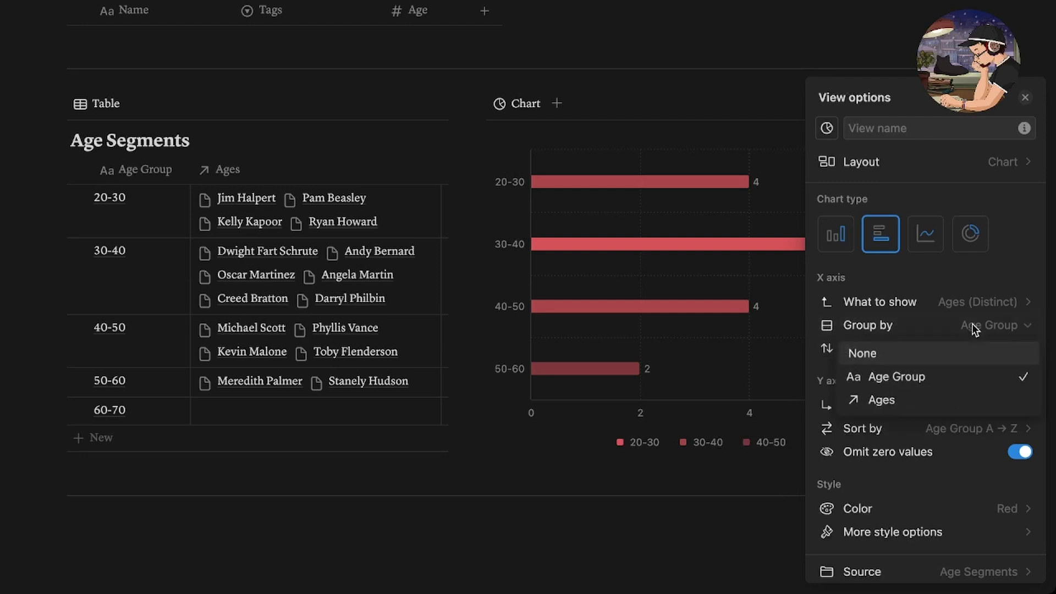
click(942, 379)
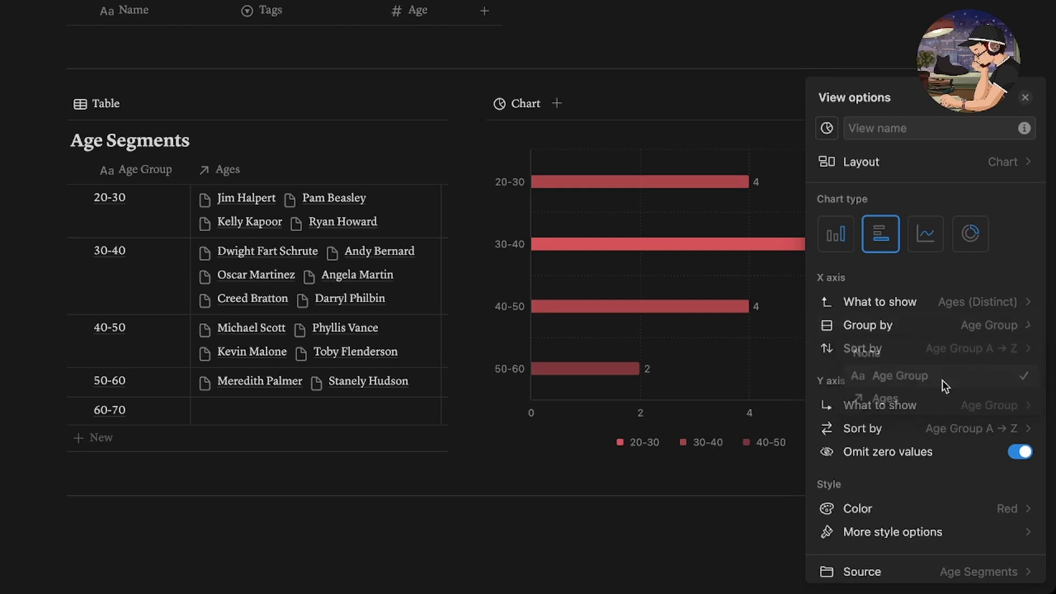
click(957, 326)
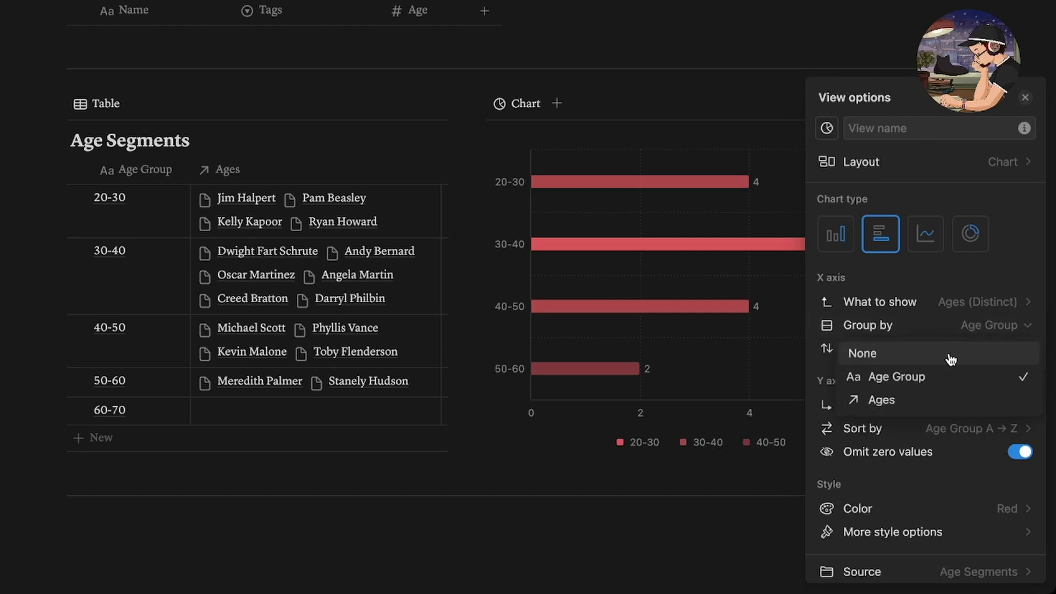
click(950, 355)
click(968, 327)
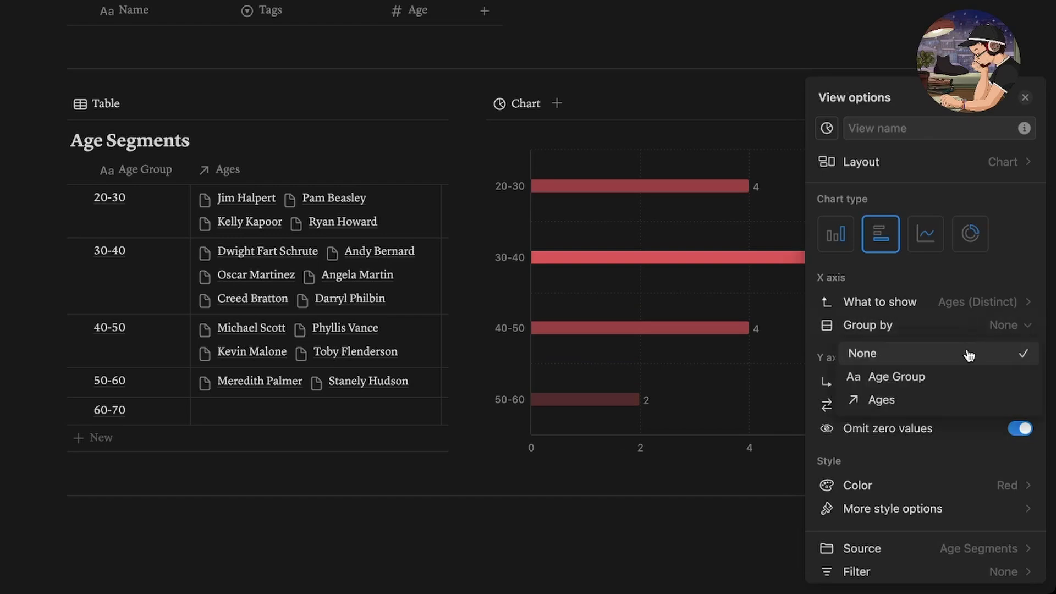
click(961, 380)
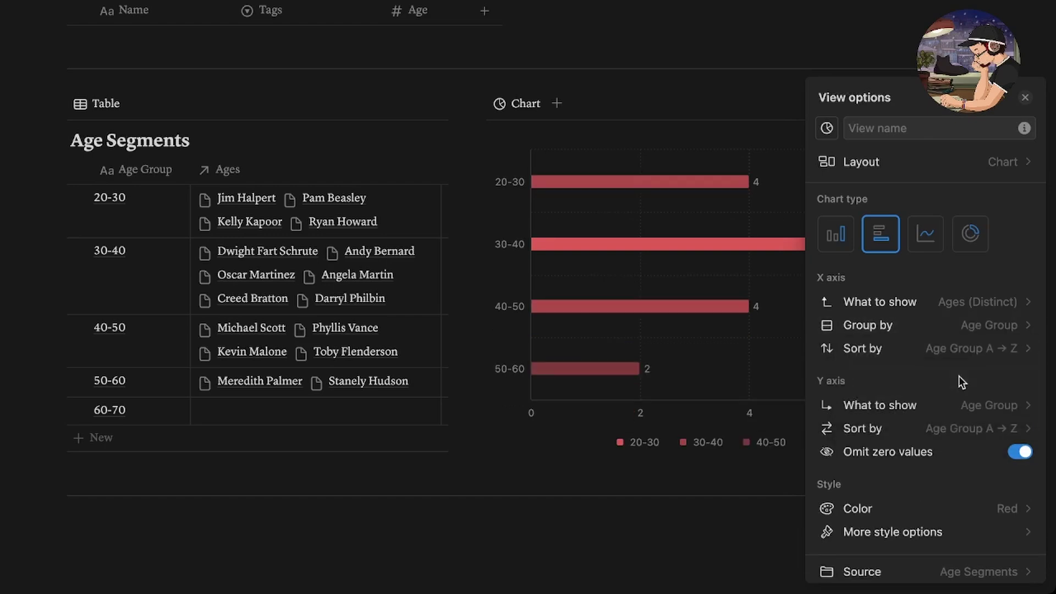
Keep Age Group on the Y axis and switch off Omit zero values
click(957, 407)
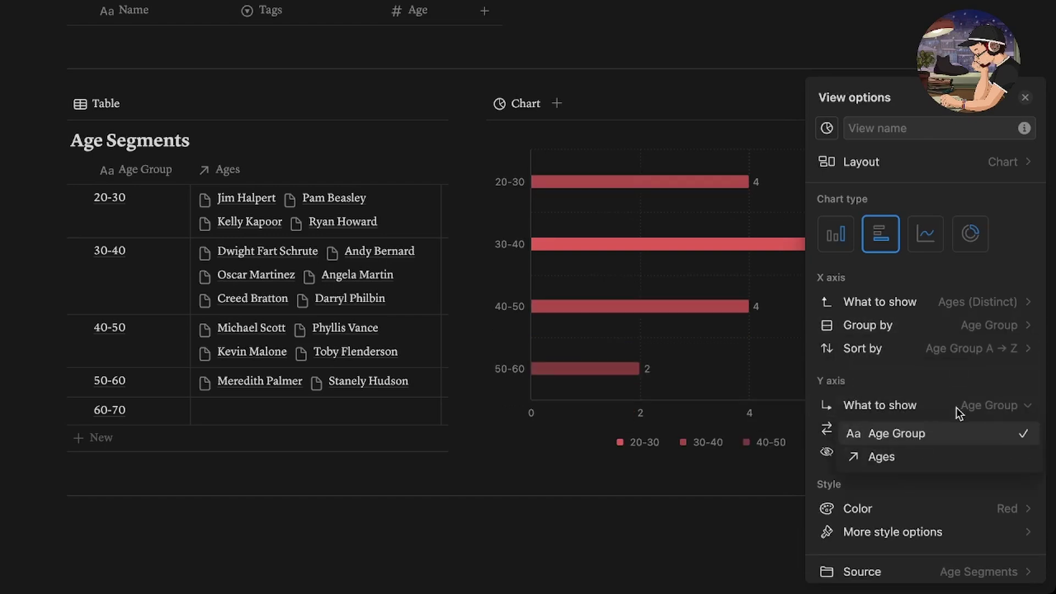
click(961, 373)
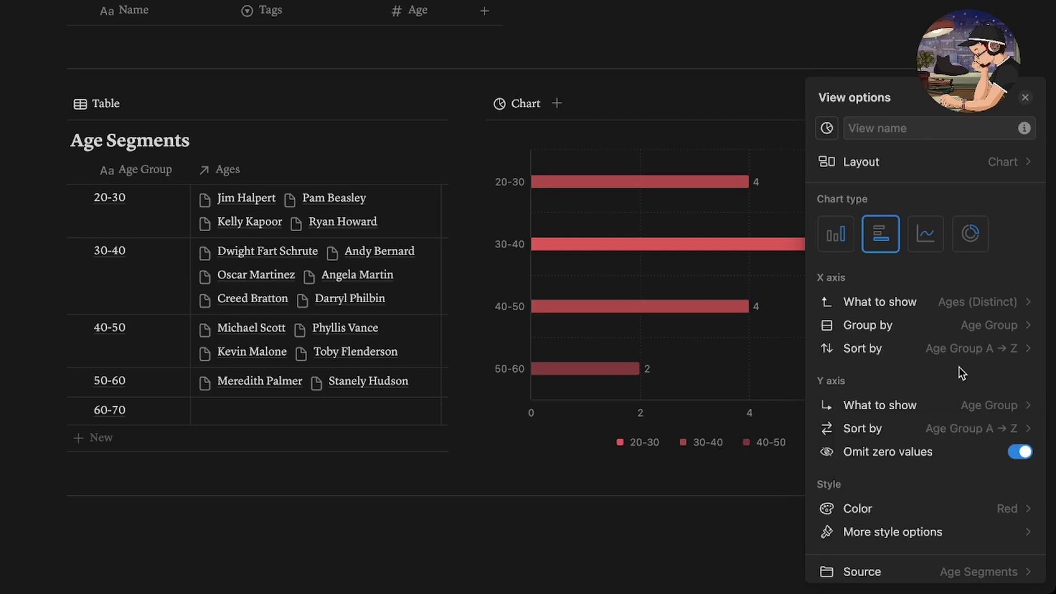
click(1020, 453)
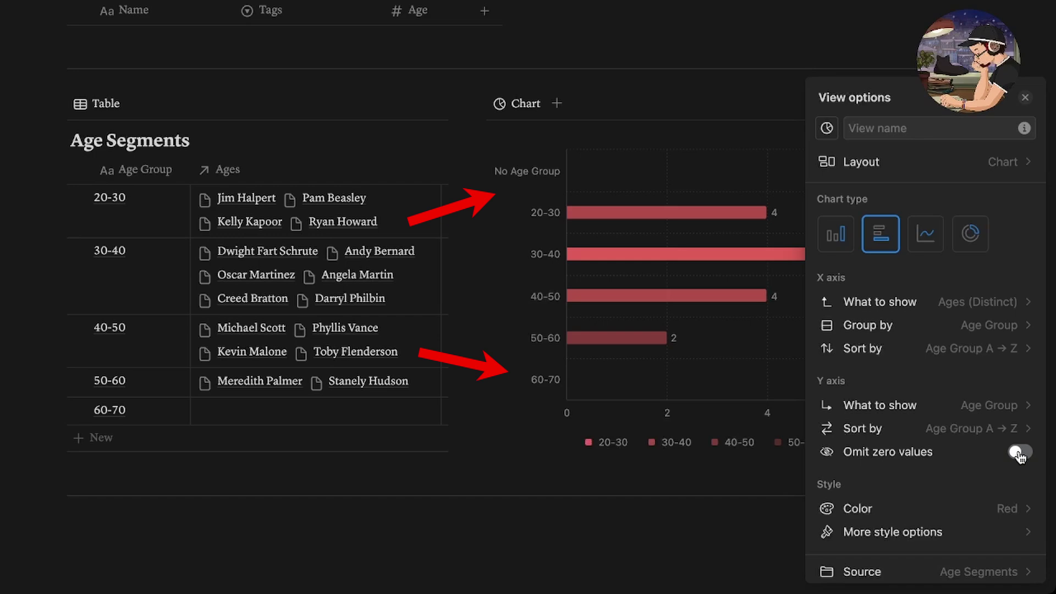
Turn Omit zero values back on and make the bars Blue
click(1020, 453)
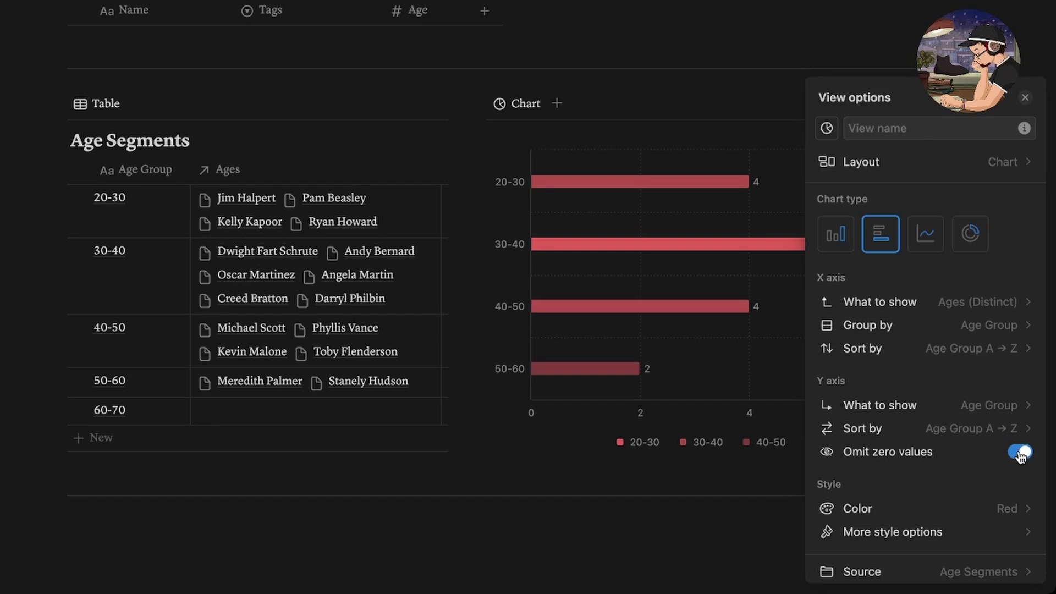
click(1009, 511)
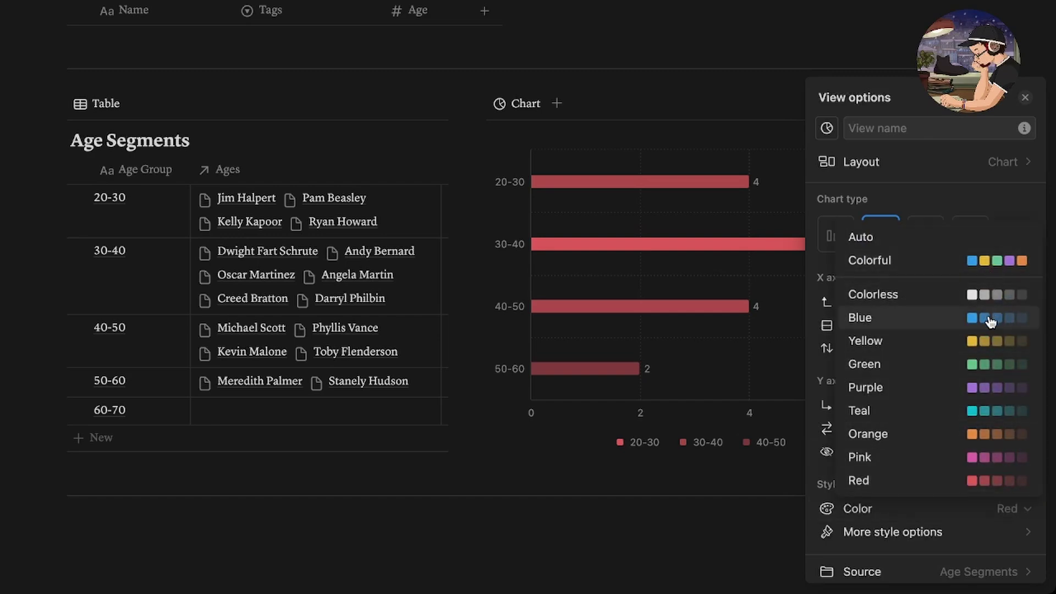
click(990, 318)
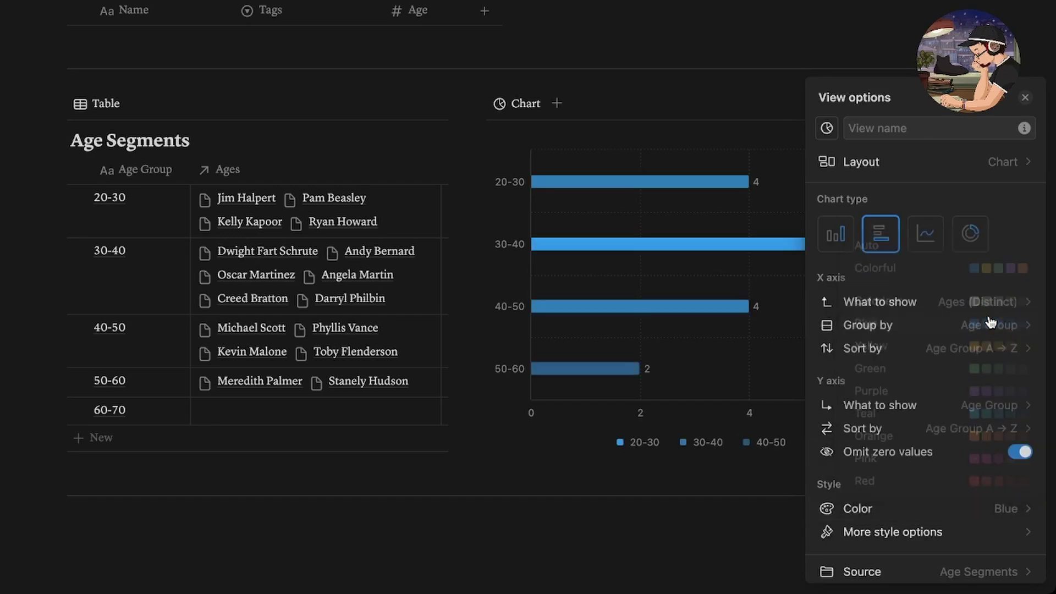
Try the separate and percentage group styles, return to Stacked, and set Axis name to Both
click(977, 541)
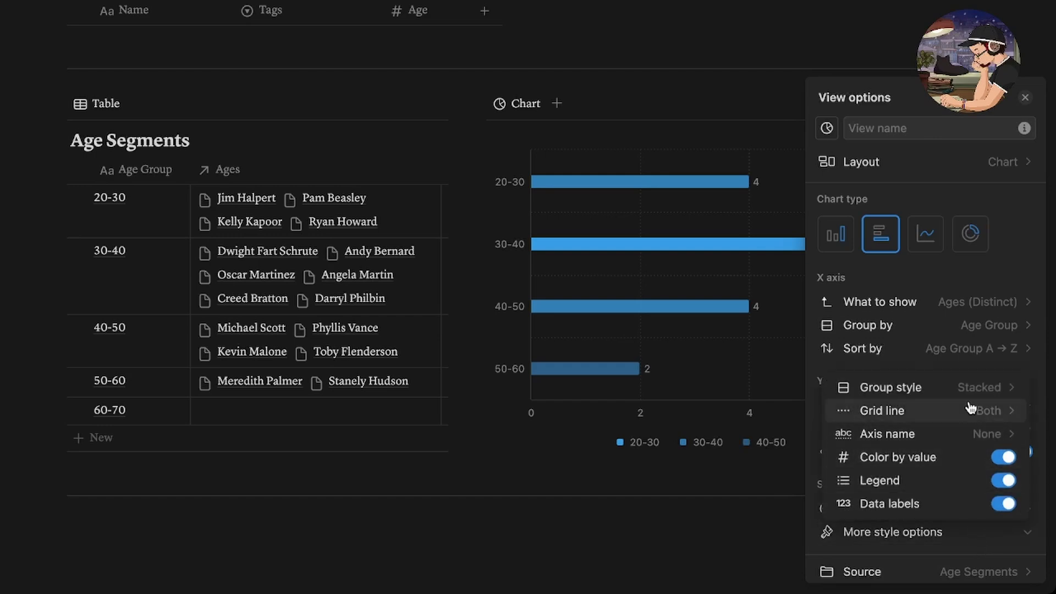
click(913, 387)
click(790, 418)
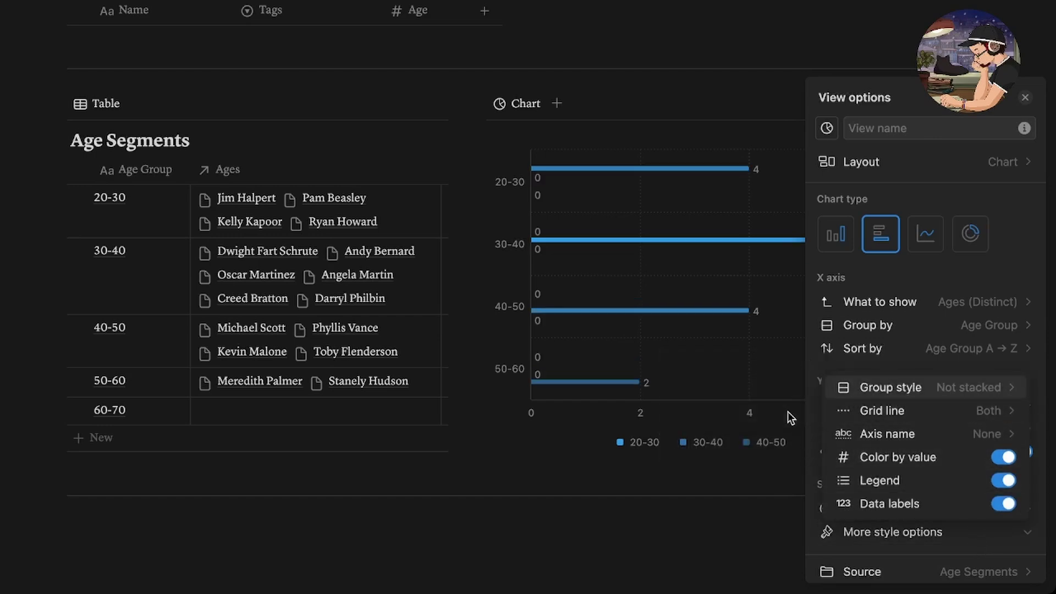
mouse_move(837, 397)
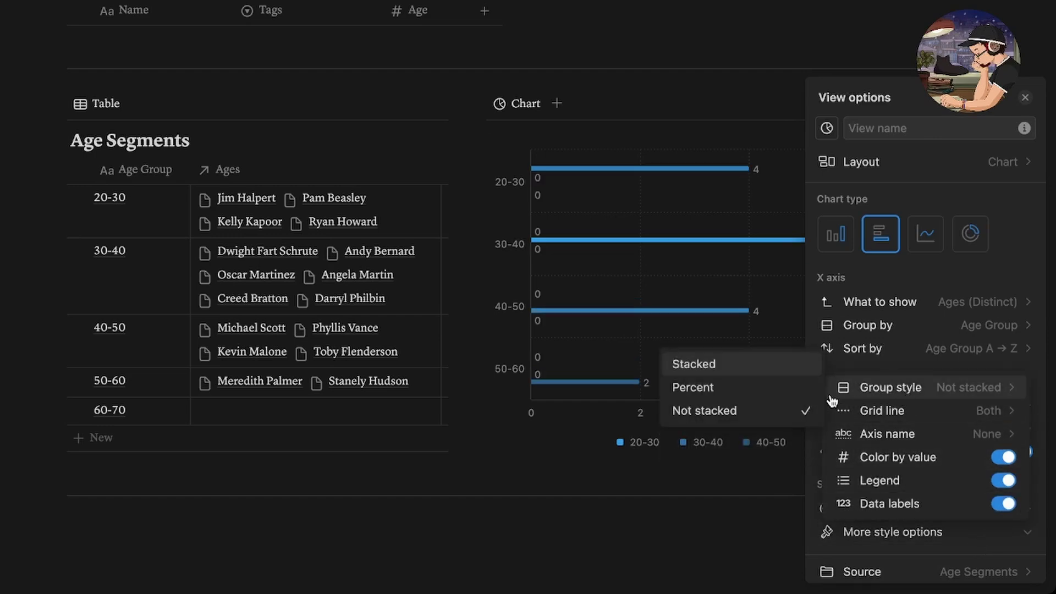
click(788, 388)
mouse_move(905, 414)
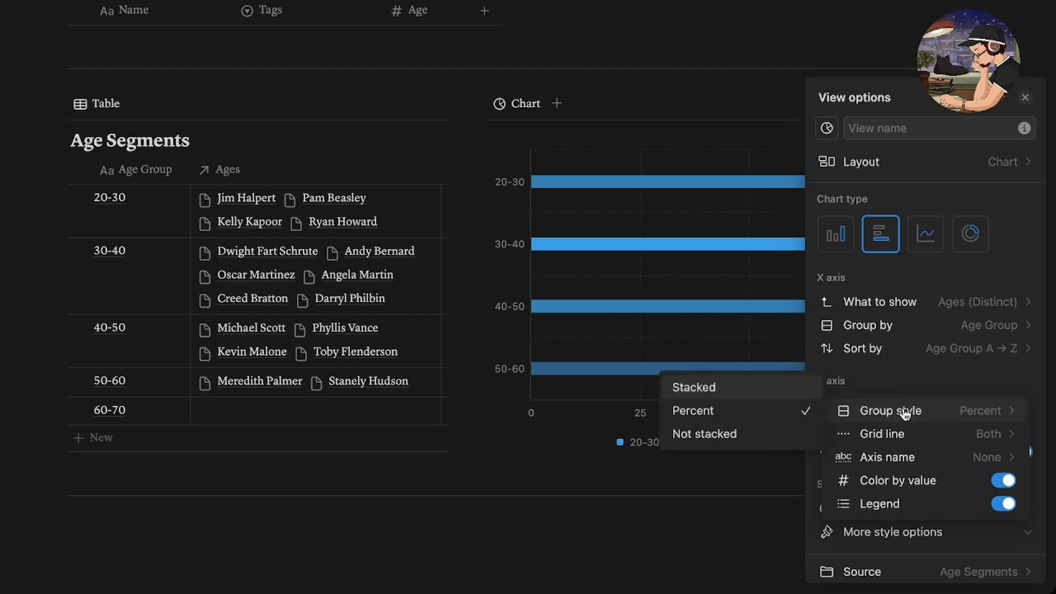
click(792, 387)
mouse_move(940, 414)
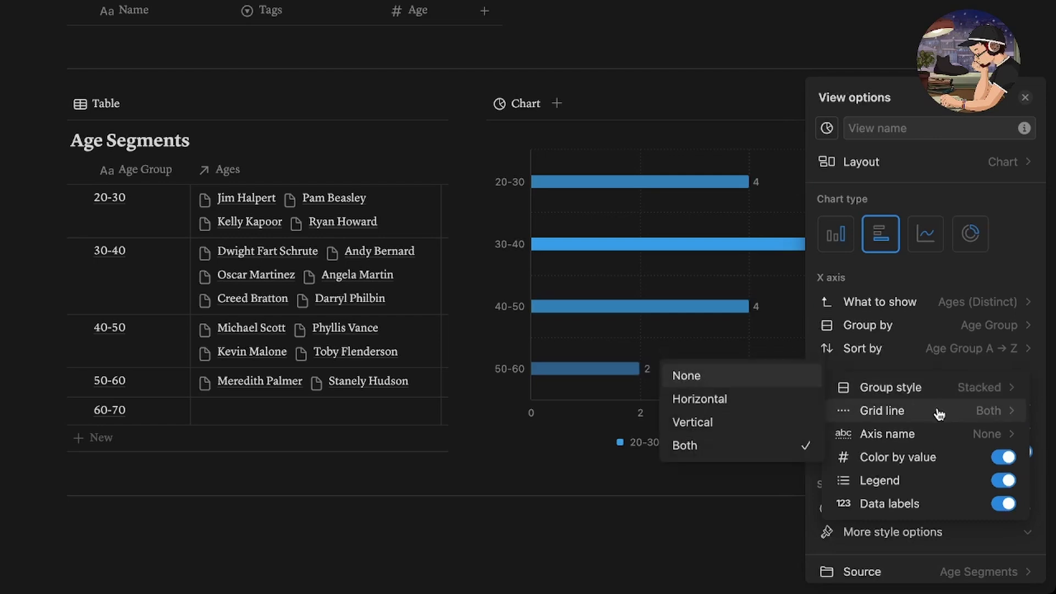
mouse_move(965, 440)
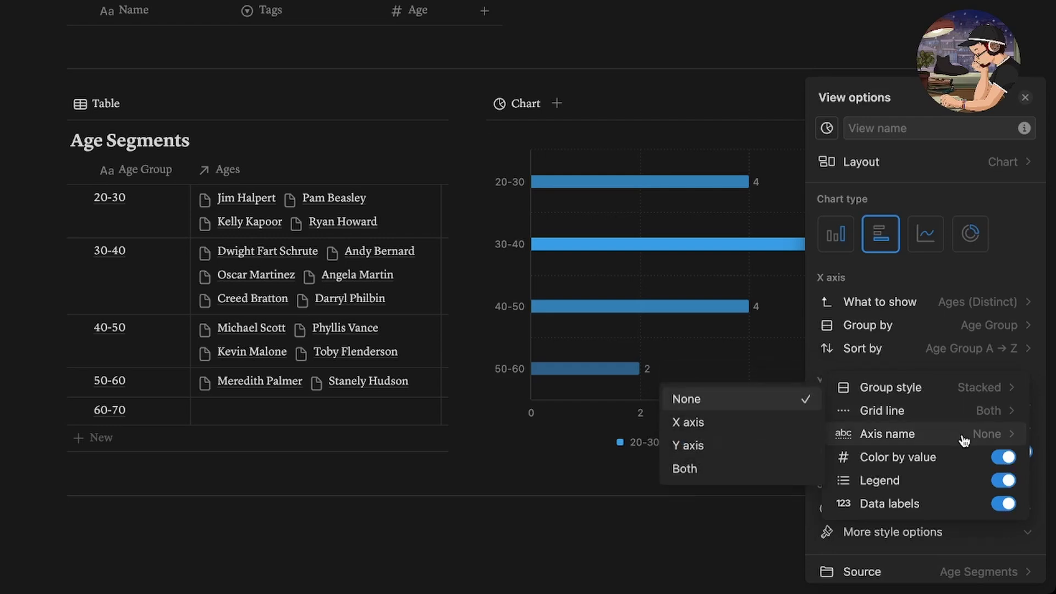
click(766, 469)
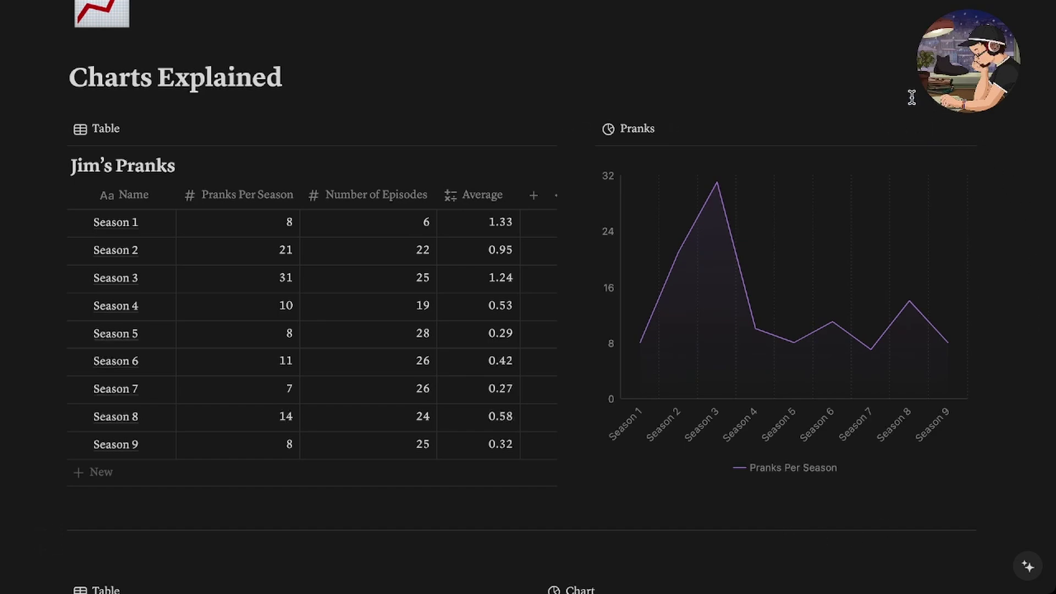
Open the view settings of the Pranks line chart beside the Jim's Pranks table
mouse_move(653, 330)
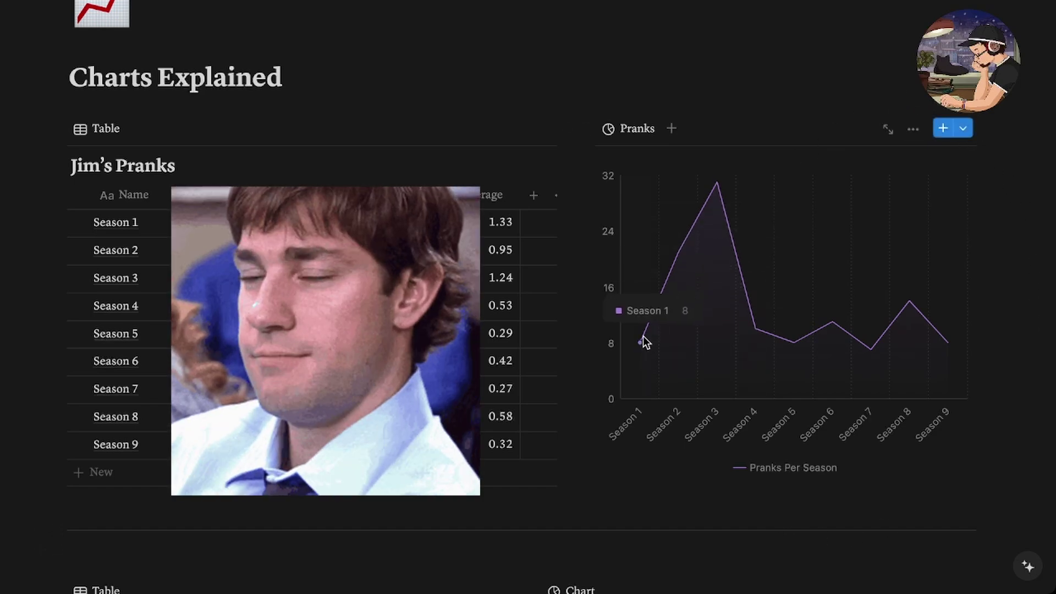
mouse_move(669, 269)
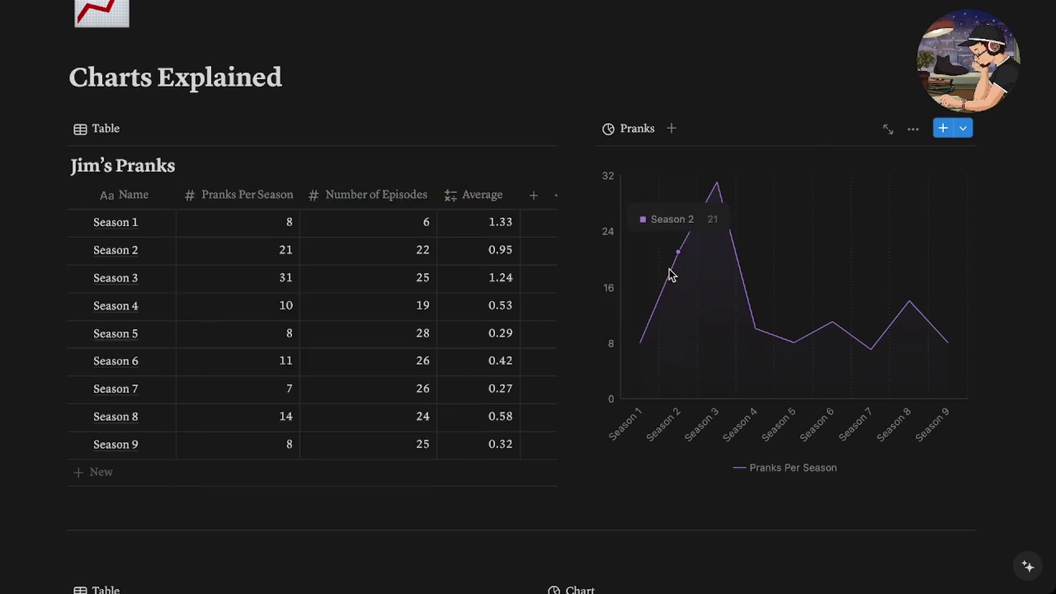
mouse_move(720, 196)
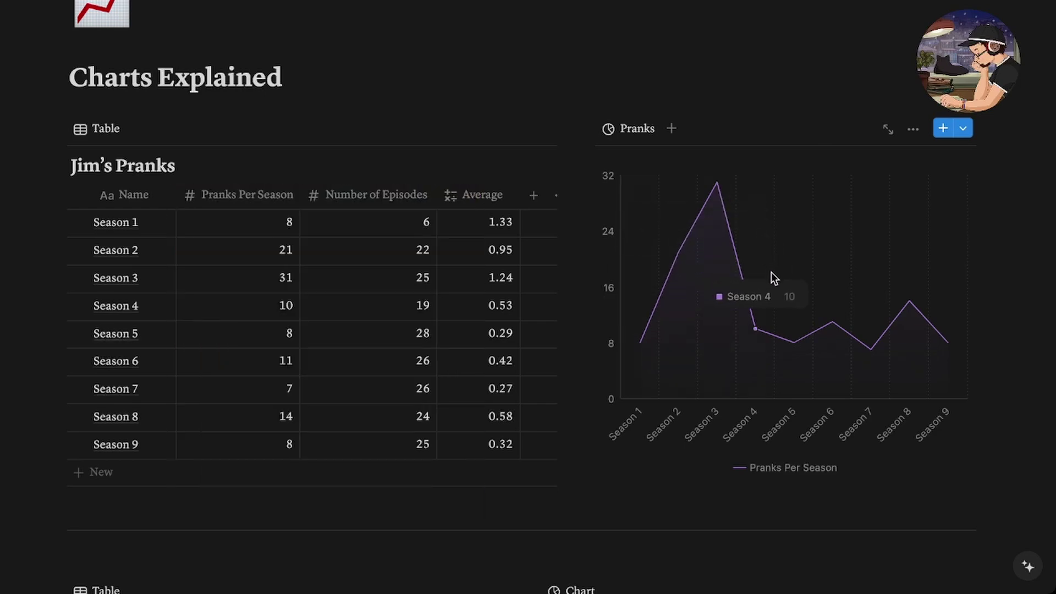
mouse_move(809, 275)
mouse_move(865, 256)
mouse_move(949, 236)
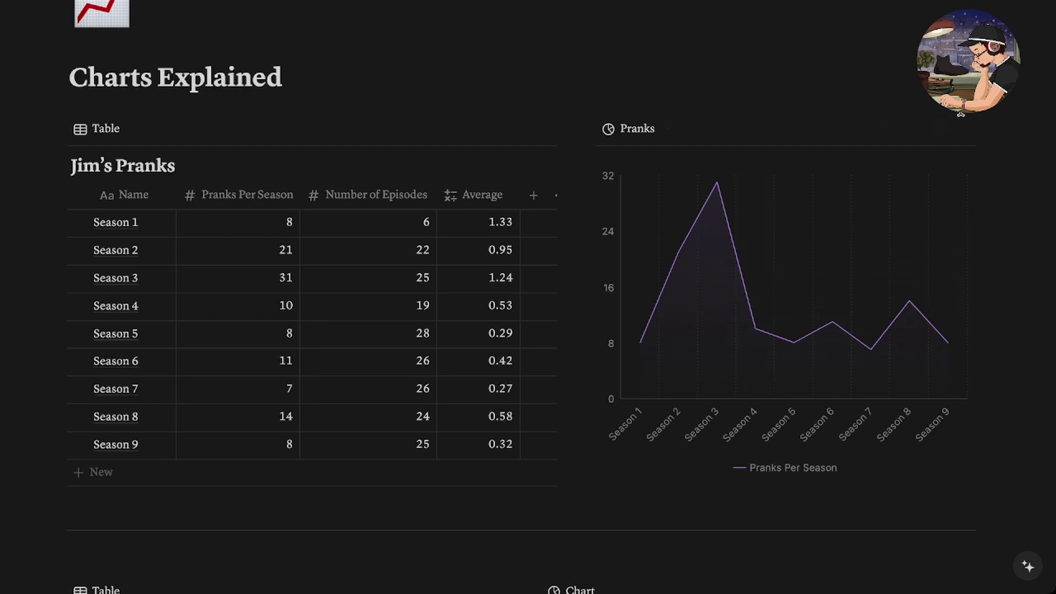
click(913, 130)
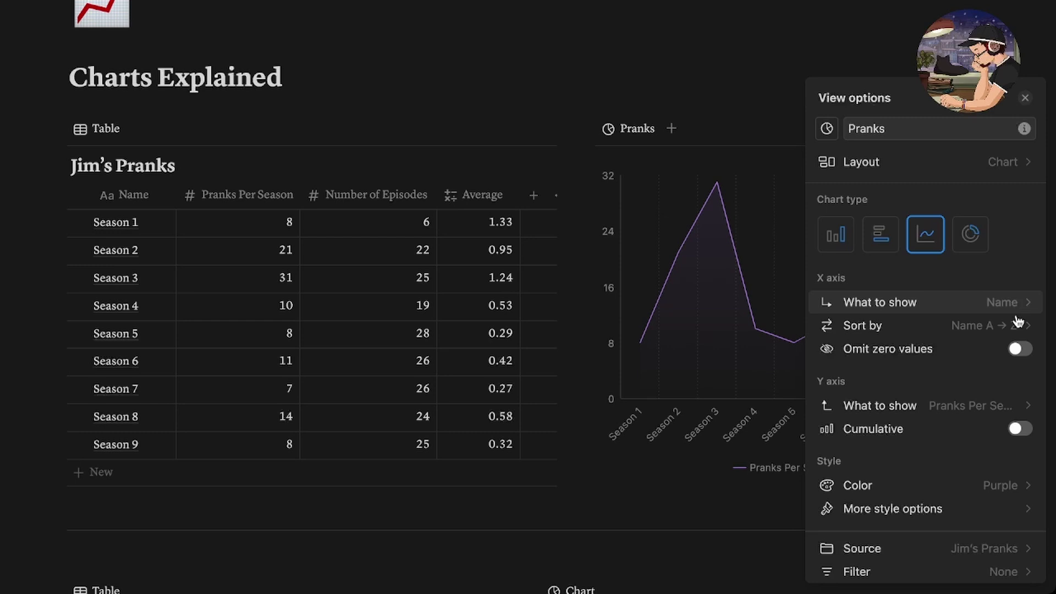
Set the Y axis to Distinct values of Pranks Per Season, giving a flat line at 1
click(990, 406)
mouse_move(968, 517)
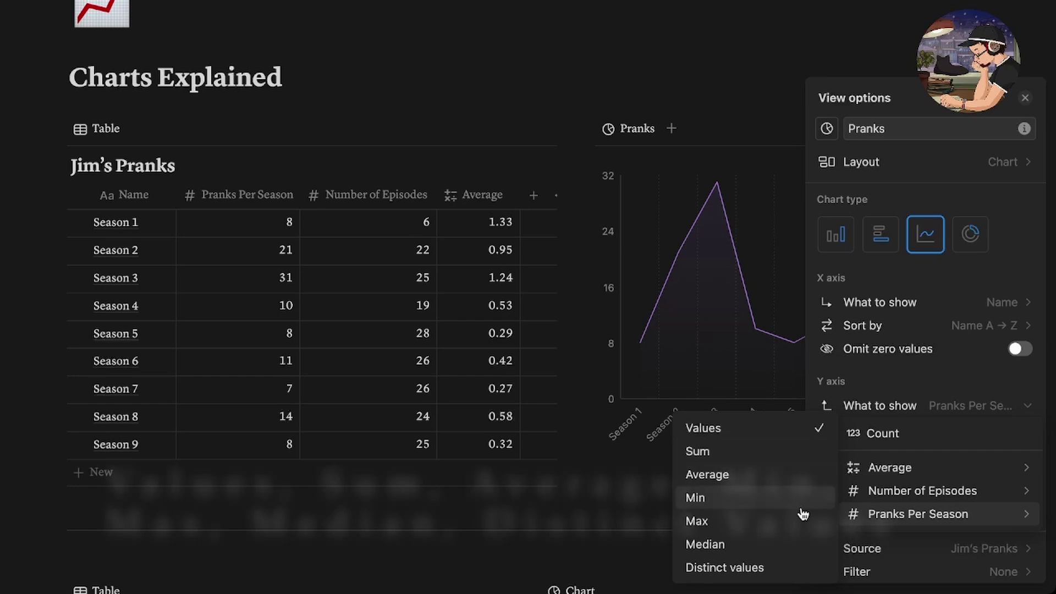
click(803, 571)
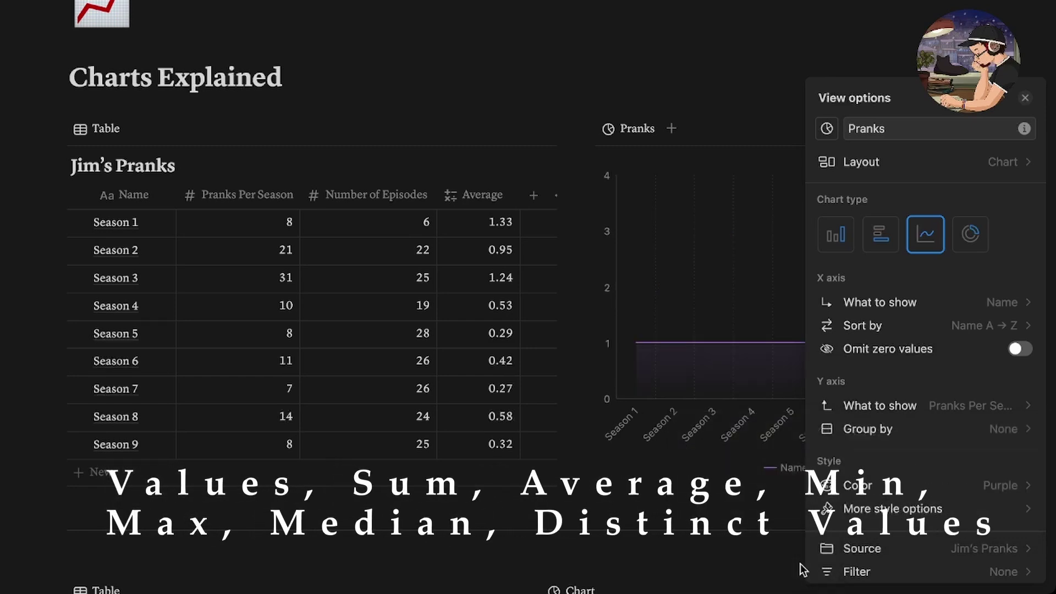
click(775, 525)
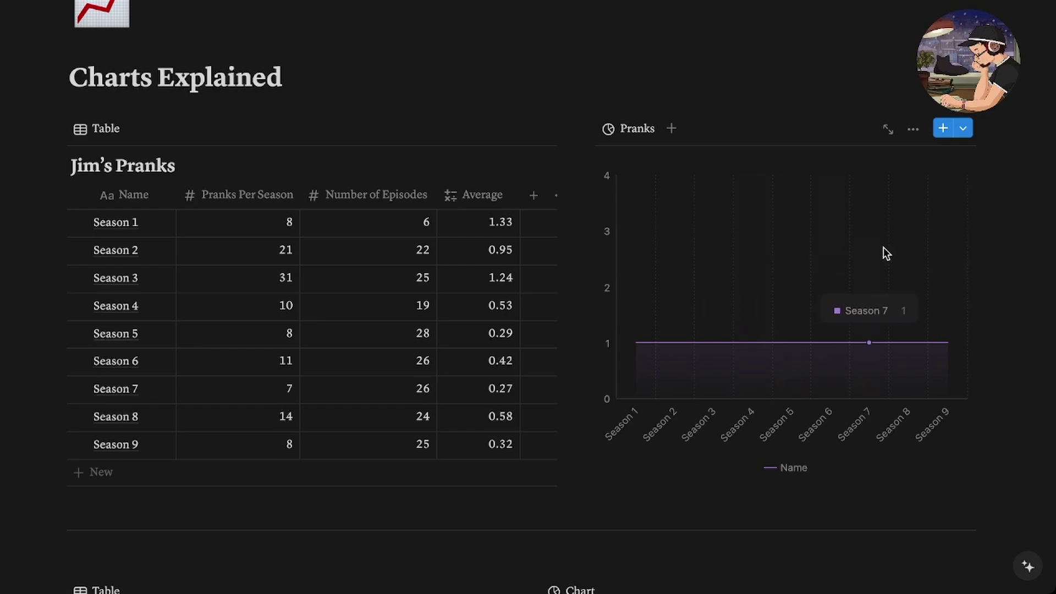
Switch the Y axis to plot the actual Pranks Per Season values
click(912, 129)
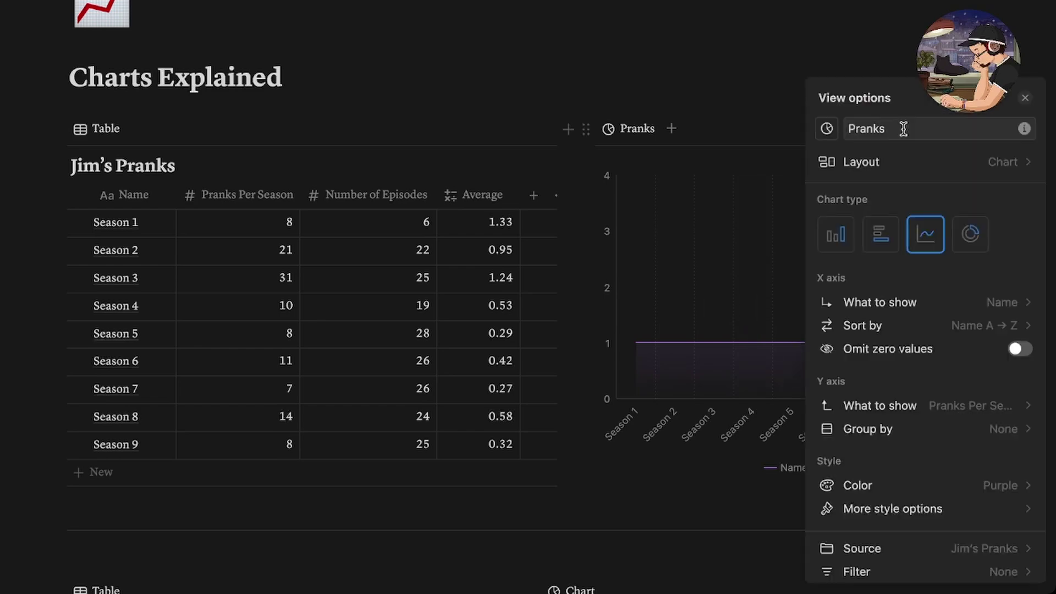
click(973, 405)
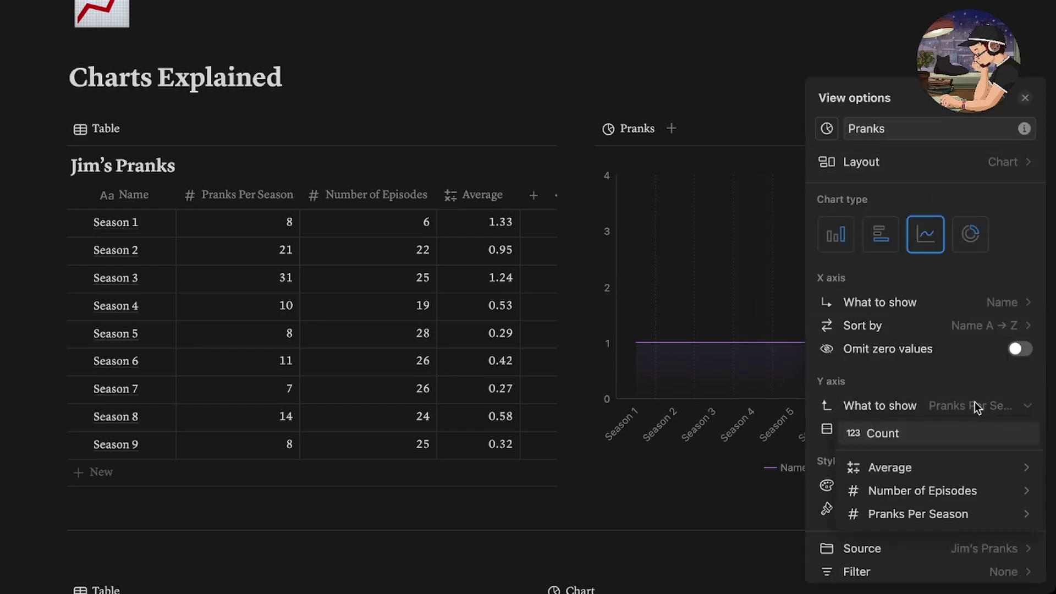
mouse_move(935, 512)
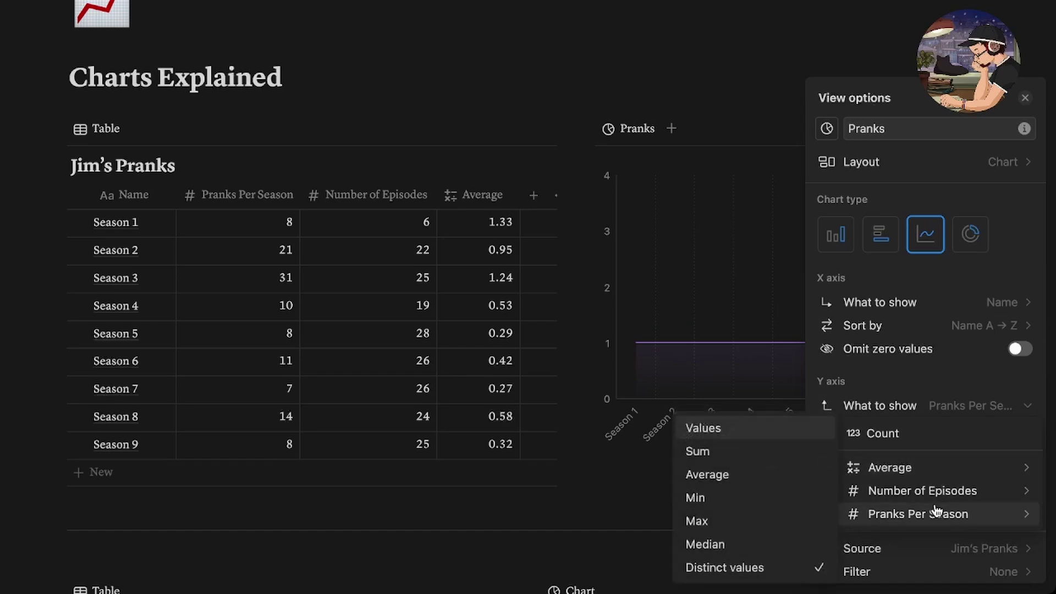
click(795, 428)
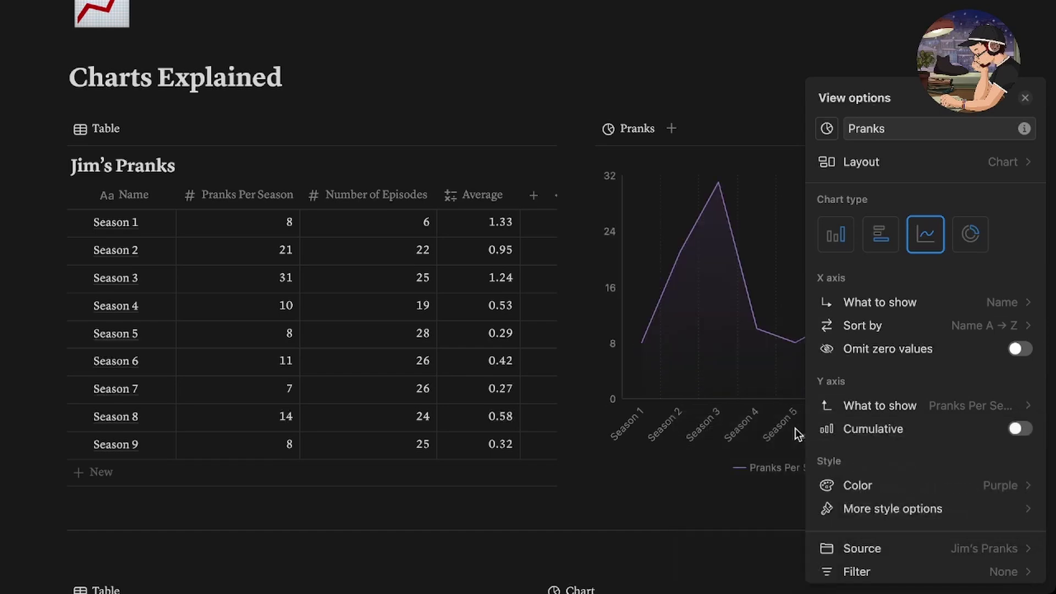
click(762, 510)
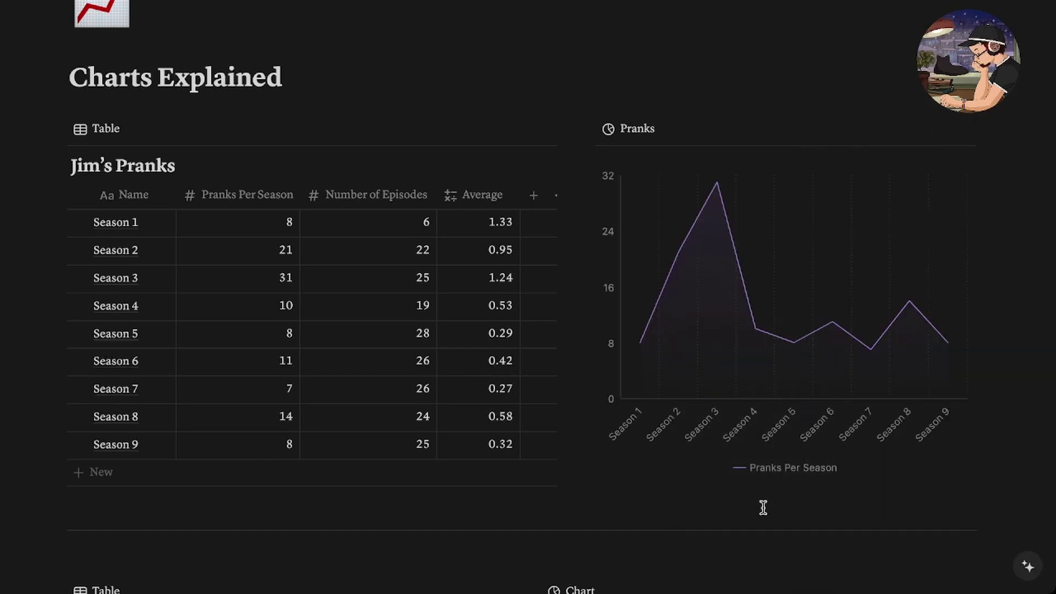
Turn on Cumulative so the line climbs to 118 by Season 9
click(914, 127)
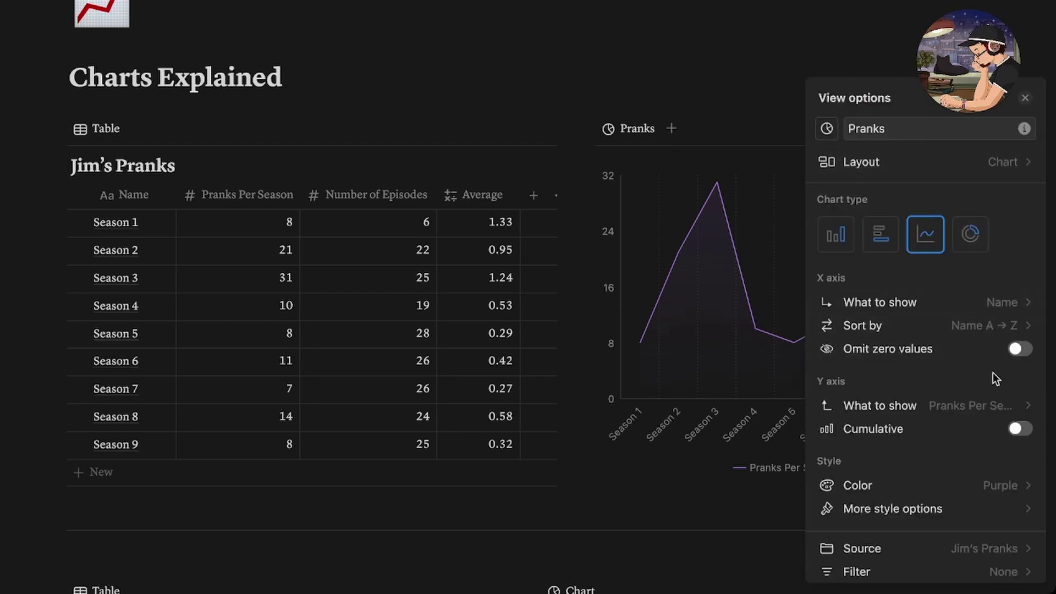
click(1027, 434)
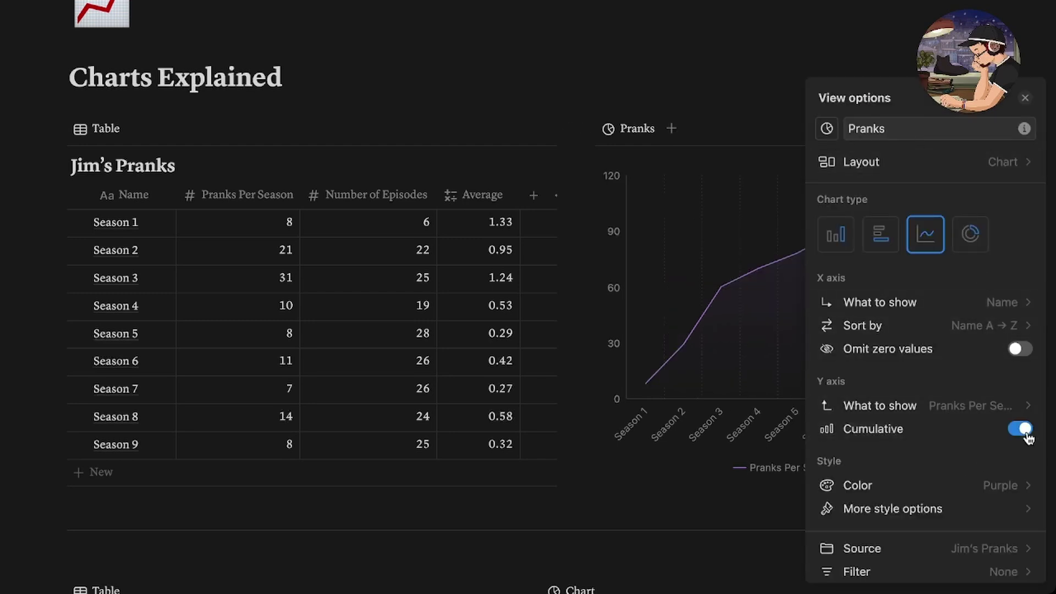
click(752, 518)
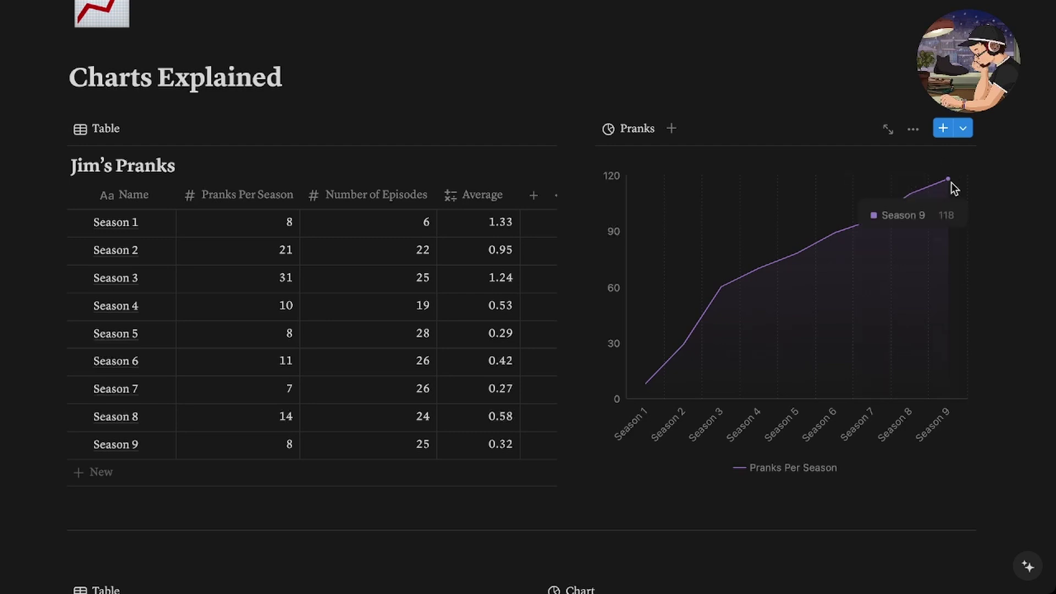
Turn off Cumulative and plot Average values on the Y axis
click(913, 130)
click(1012, 430)
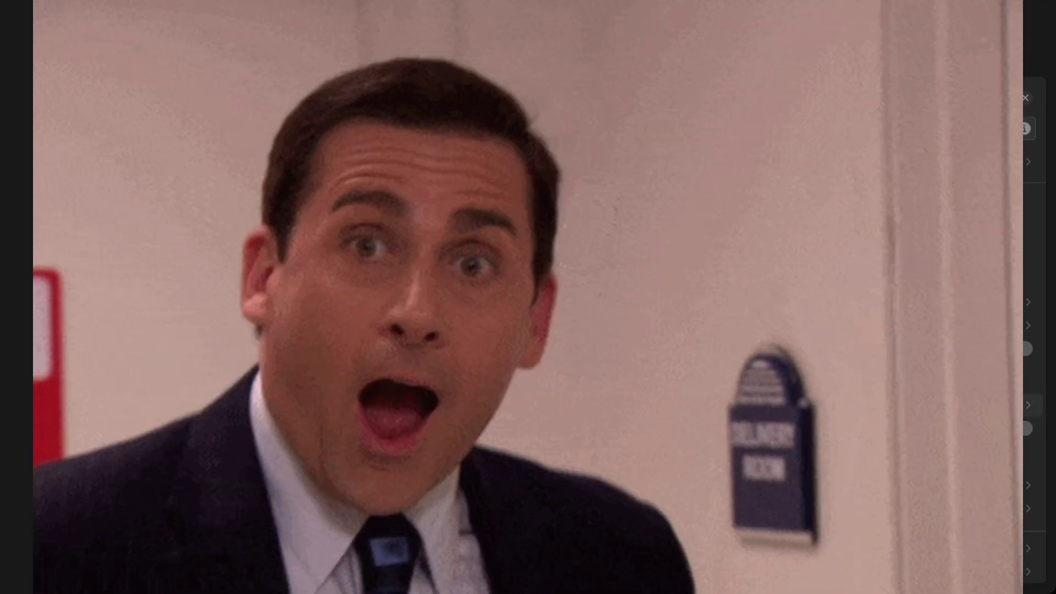
click(968, 406)
mouse_move(985, 468)
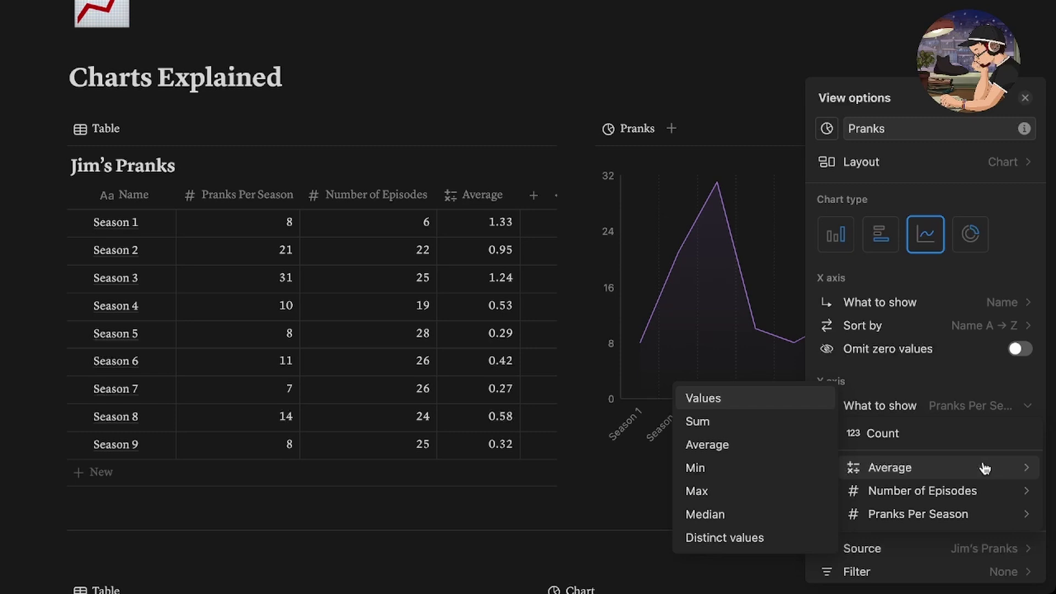
click(768, 398)
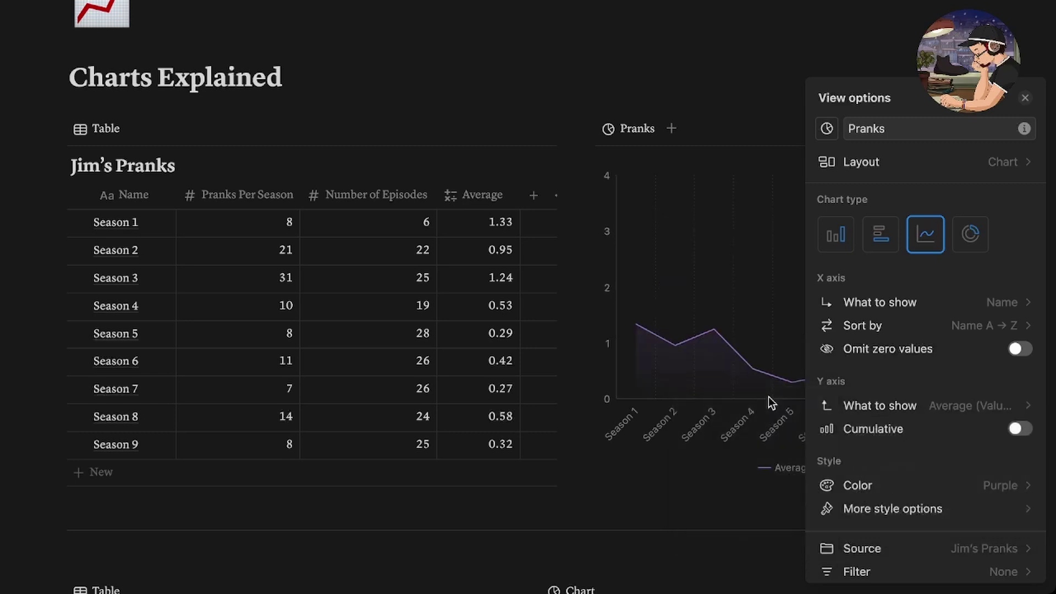
click(737, 516)
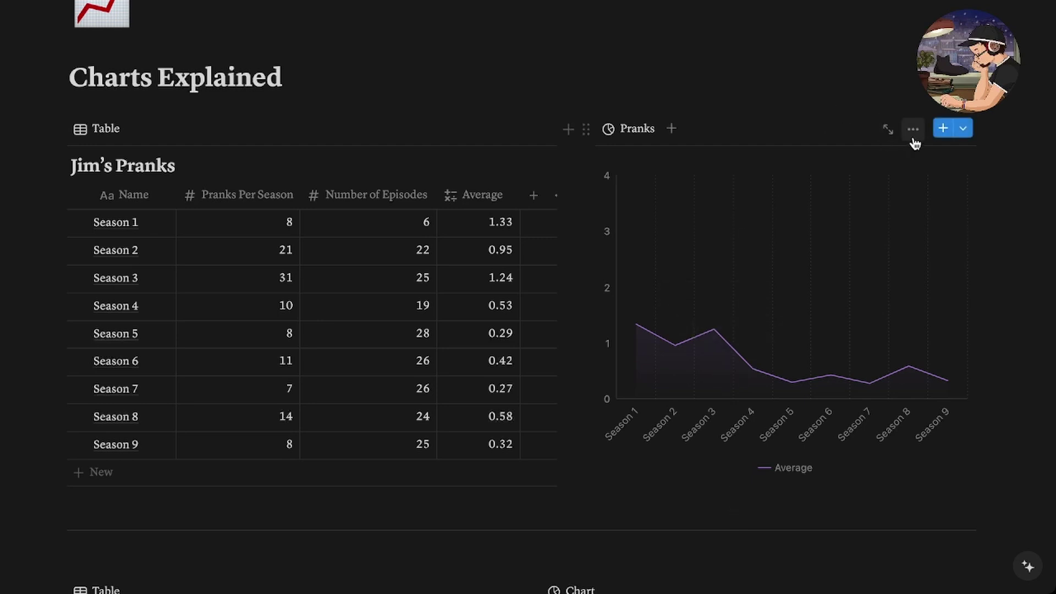
Toggle the gradient fill off and back on, then set Axis name to Both
click(914, 132)
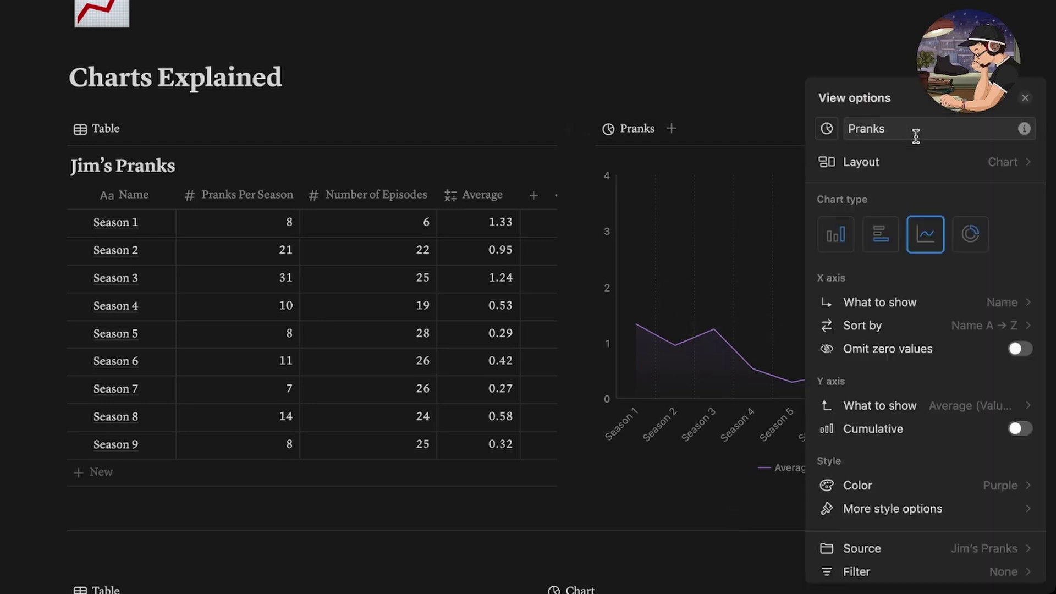
click(999, 509)
click(974, 460)
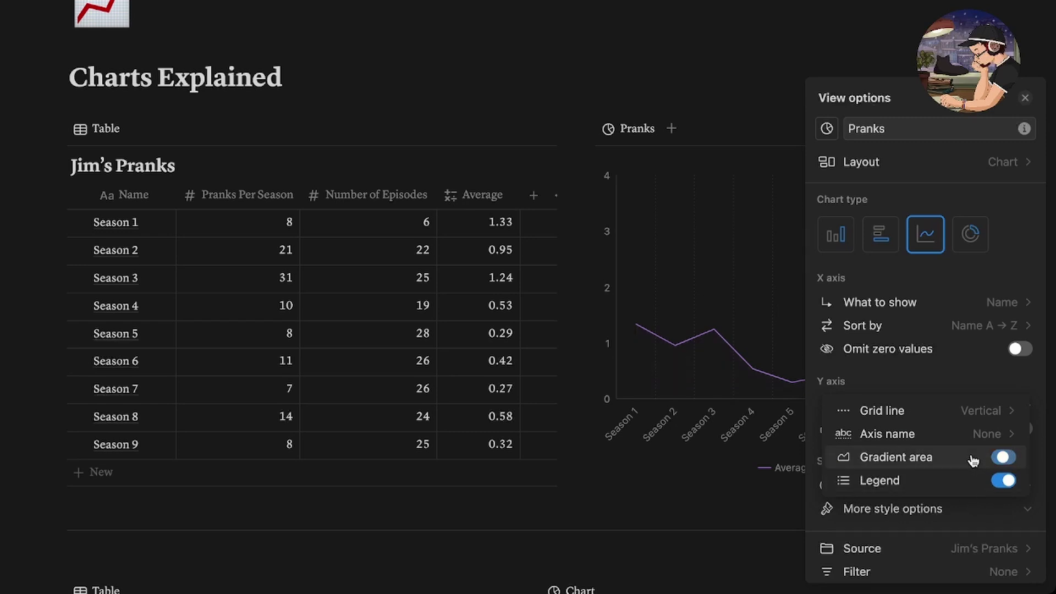
click(974, 460)
click(974, 460)
click(973, 460)
mouse_move(979, 434)
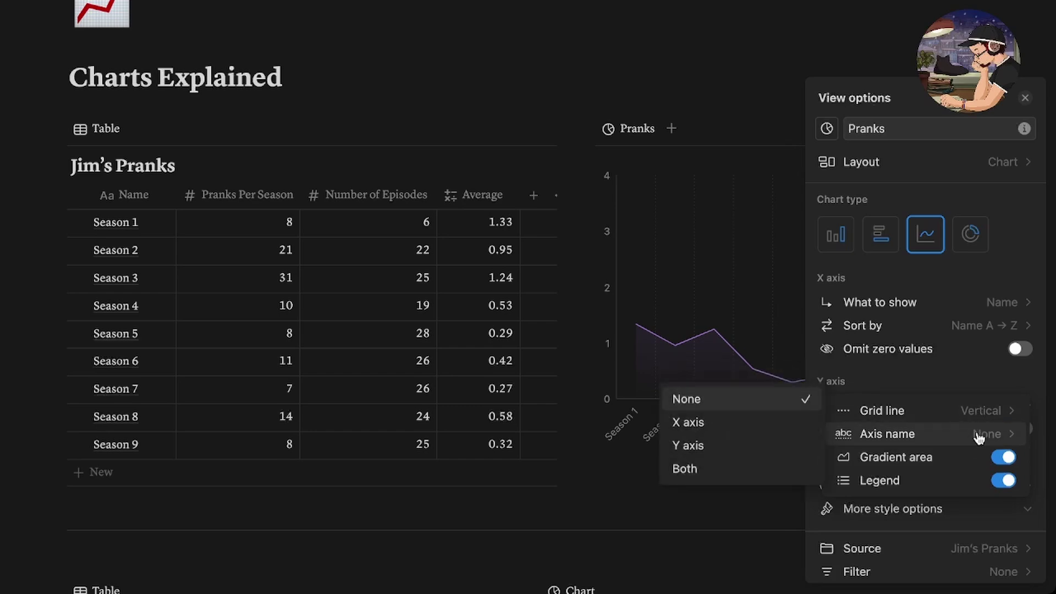
click(775, 469)
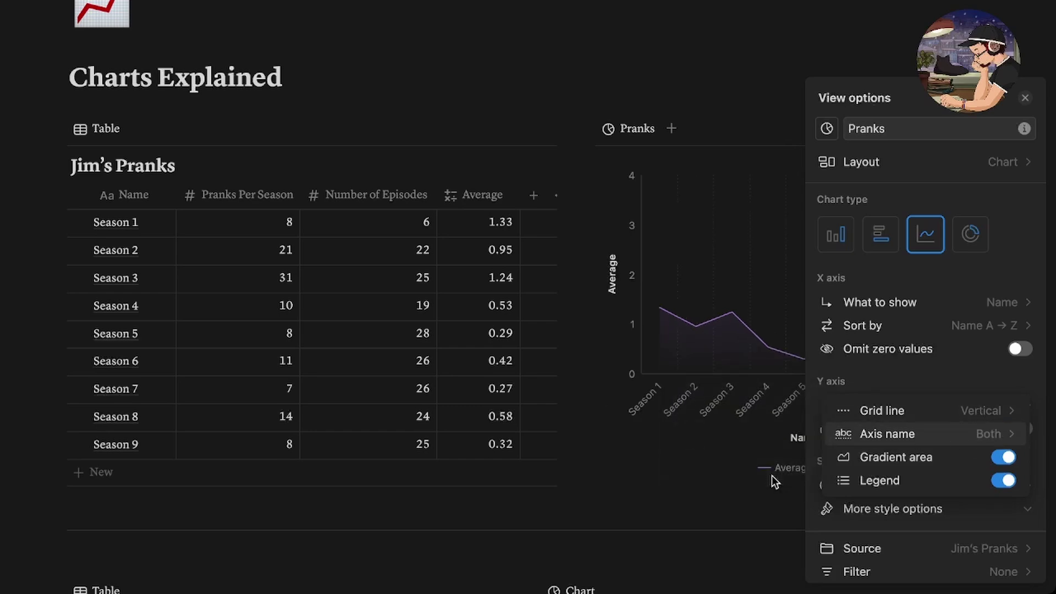
click(781, 509)
click(781, 510)
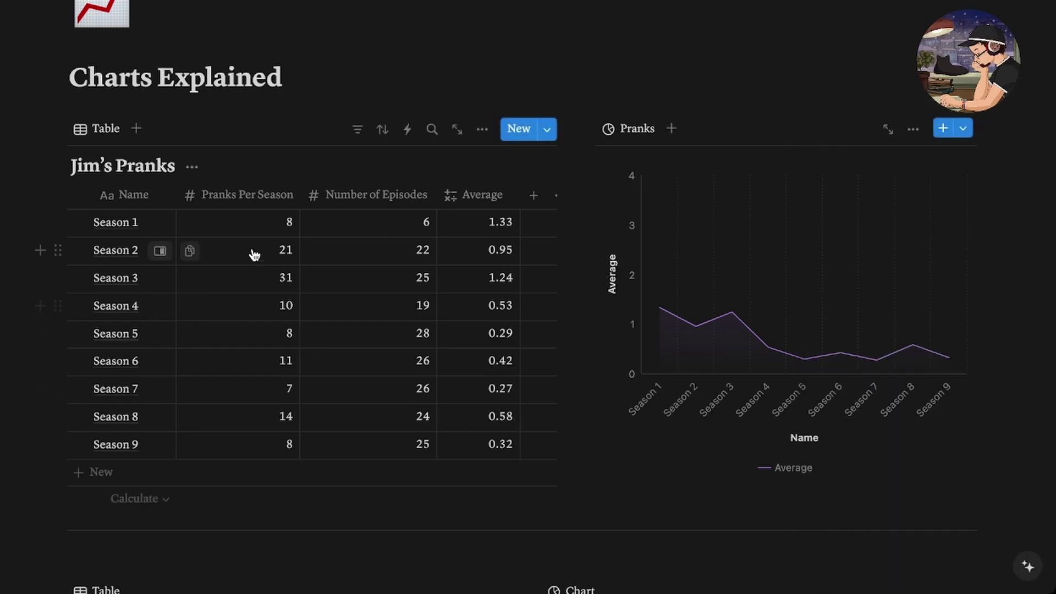
Rename the Name column to 'Season Number'
click(146, 195)
key(BackSpace)
key(BackSpace)
key(BackSpace)
key(BackSpace)
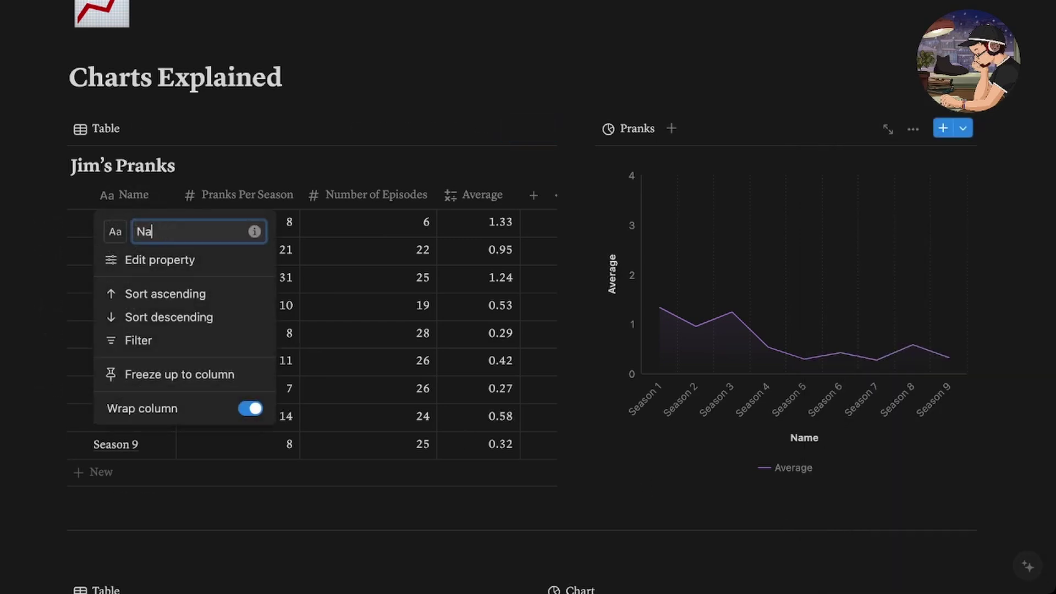
text(Seaons)
key(BackSpace)
text(son Number)
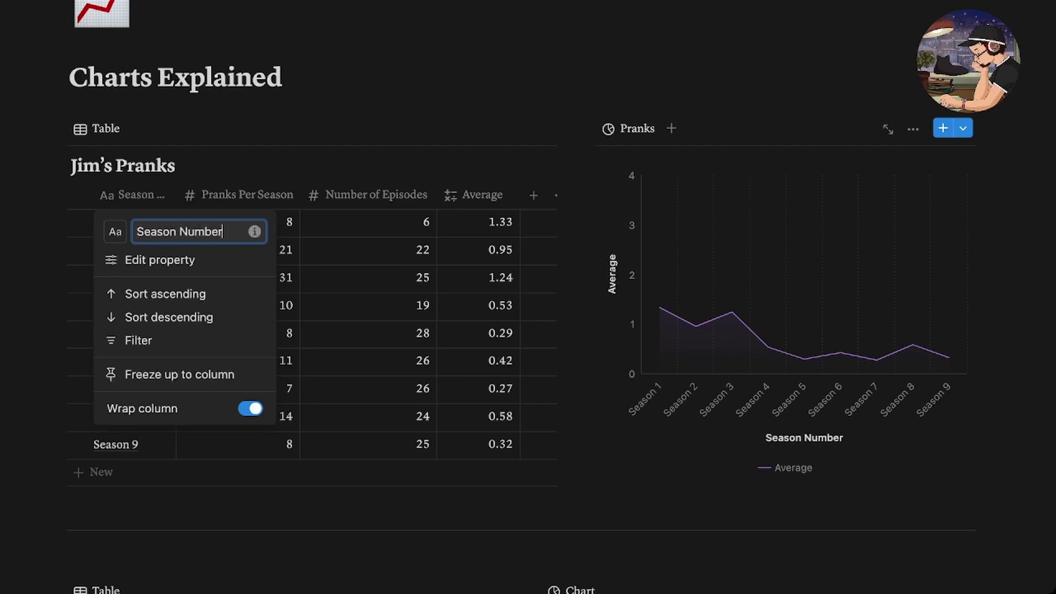
click(282, 512)
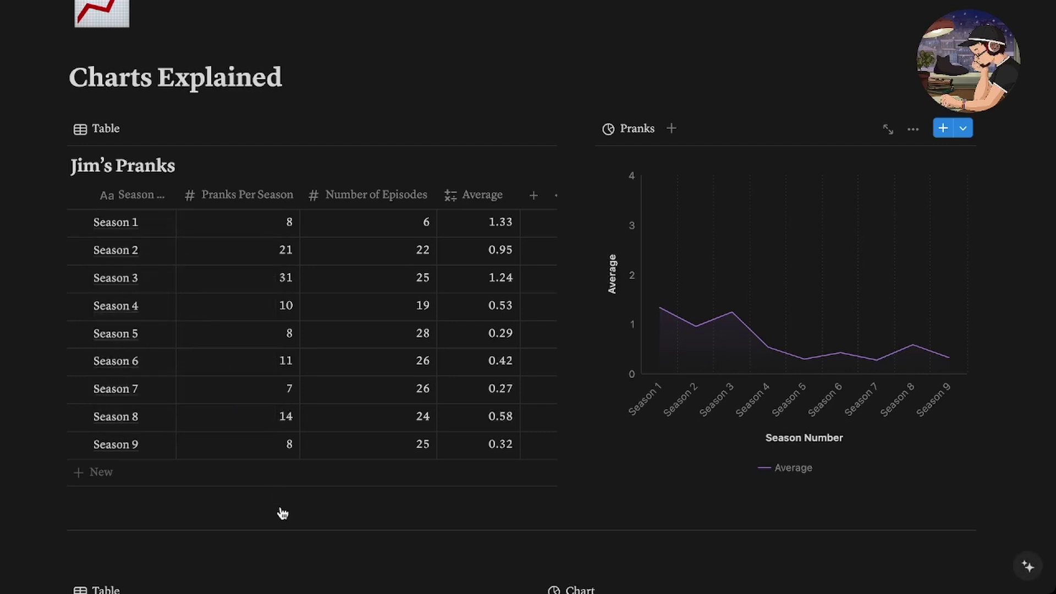
Rename the Average column to 'Pranks per Episode'
click(490, 196)
key(BackSpace)
key(BackSpace)
key(BackSpace)
key(BackSpace)
key(BackSpace)
key(BackSpace)
key(BackSpace)
text(Pranks per Episode)
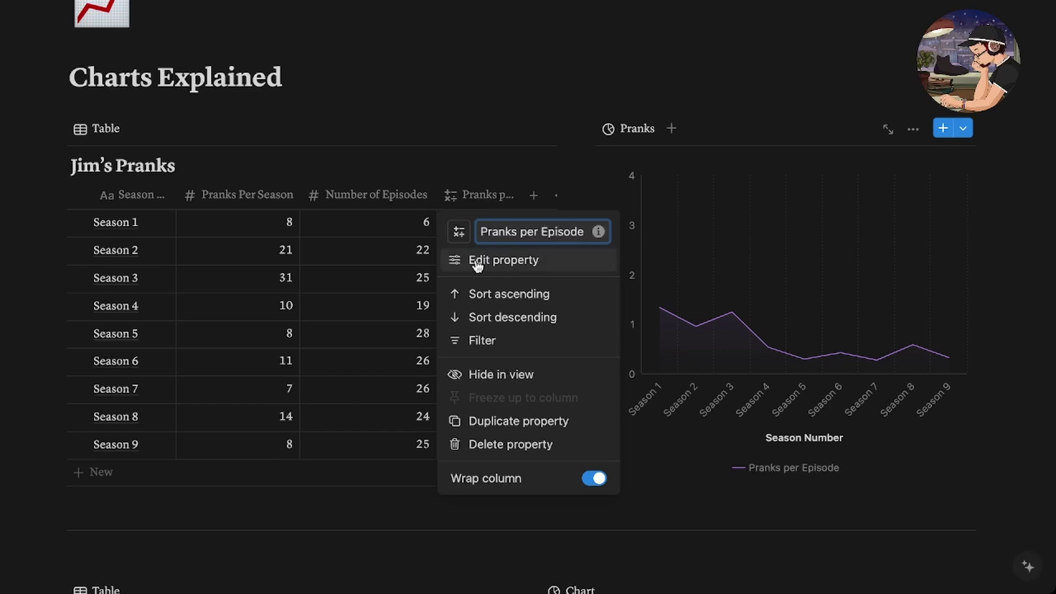
click(408, 513)
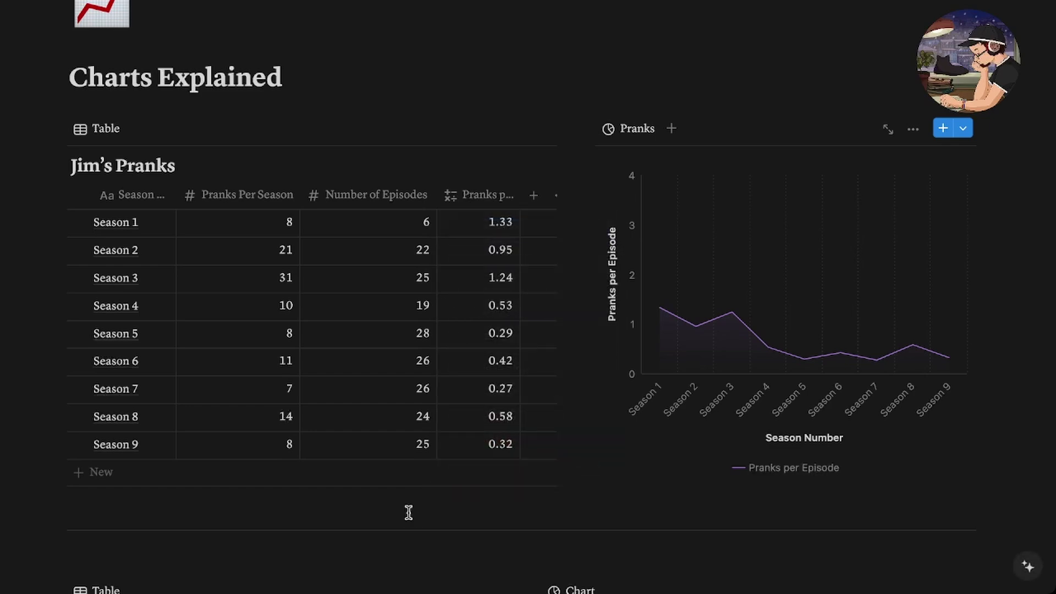